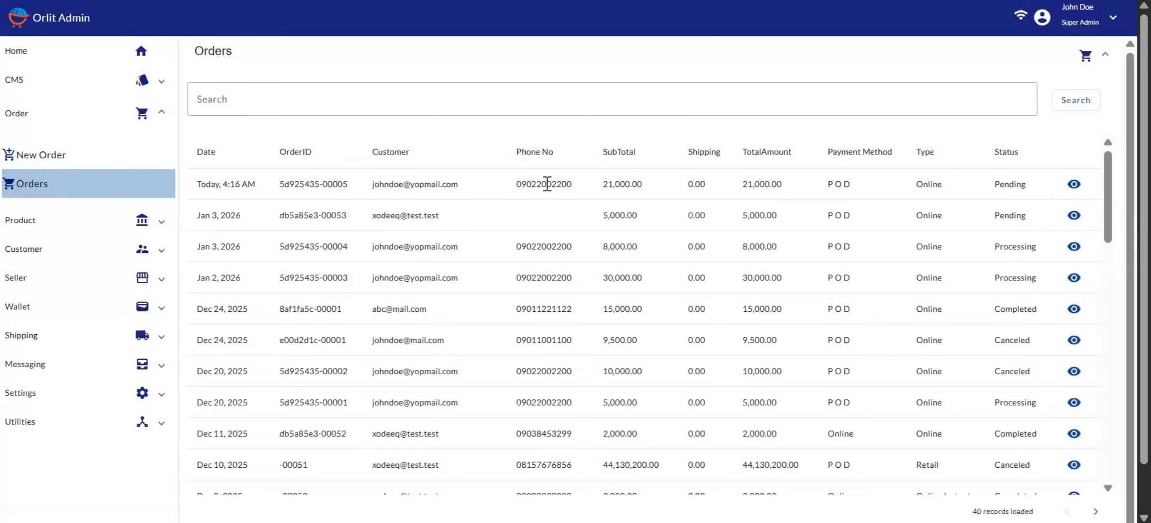
pyautogui.scroll(-5, 547, 184)
pyautogui.scroll(5, 547, 184)
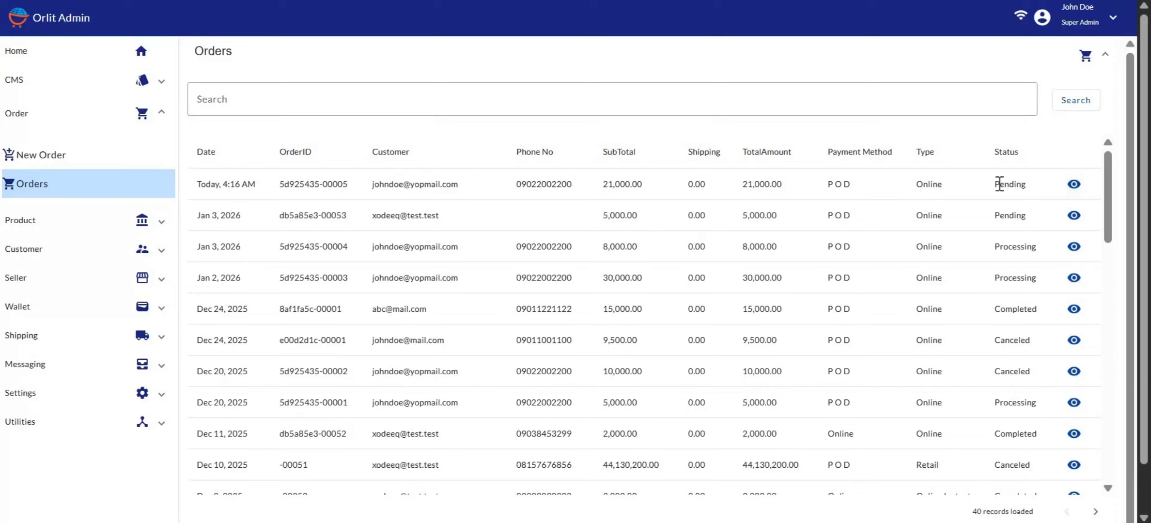
pyautogui.click(1076, 191)
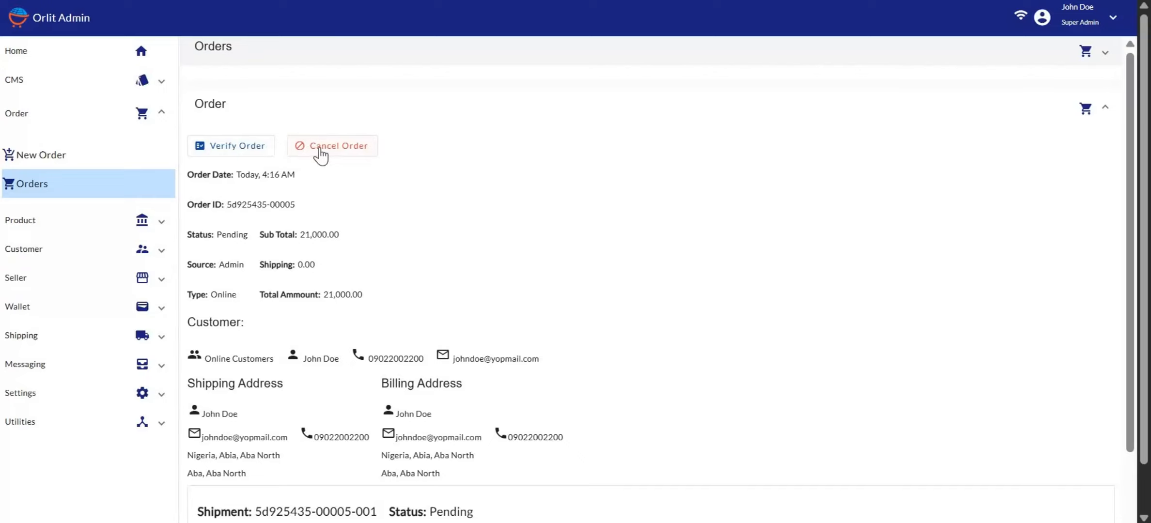
pyautogui.click(347, 155)
pyautogui.click(935, 82)
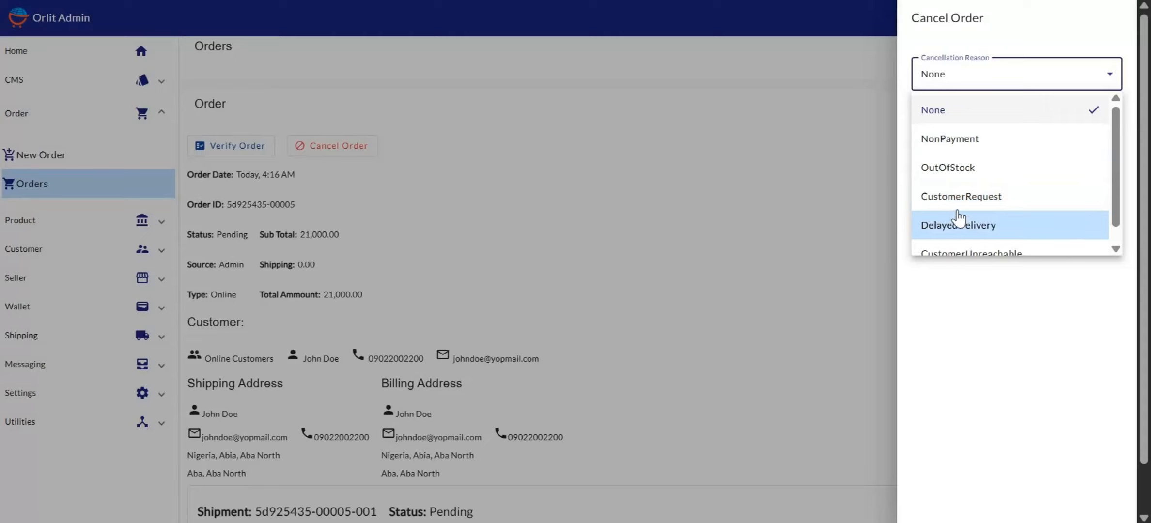
pyautogui.scroll(-1, 958, 218)
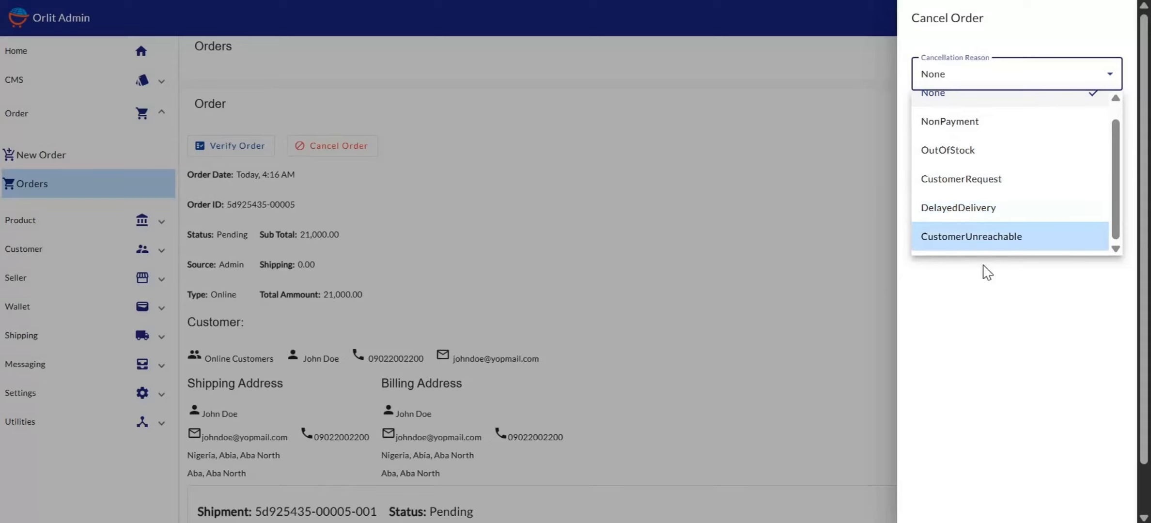
pyautogui.click(965, 310)
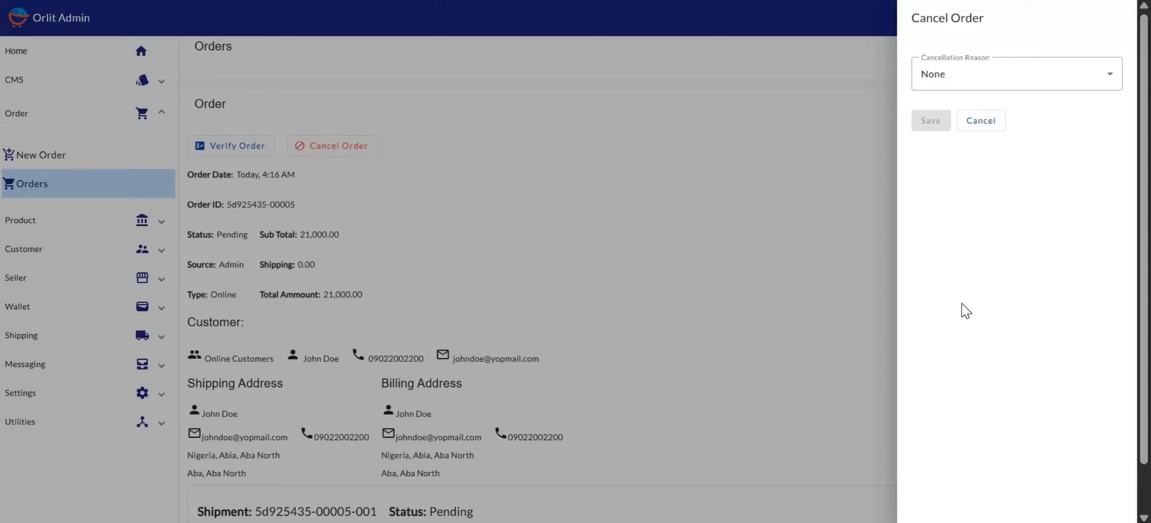
pyautogui.click(998, 119)
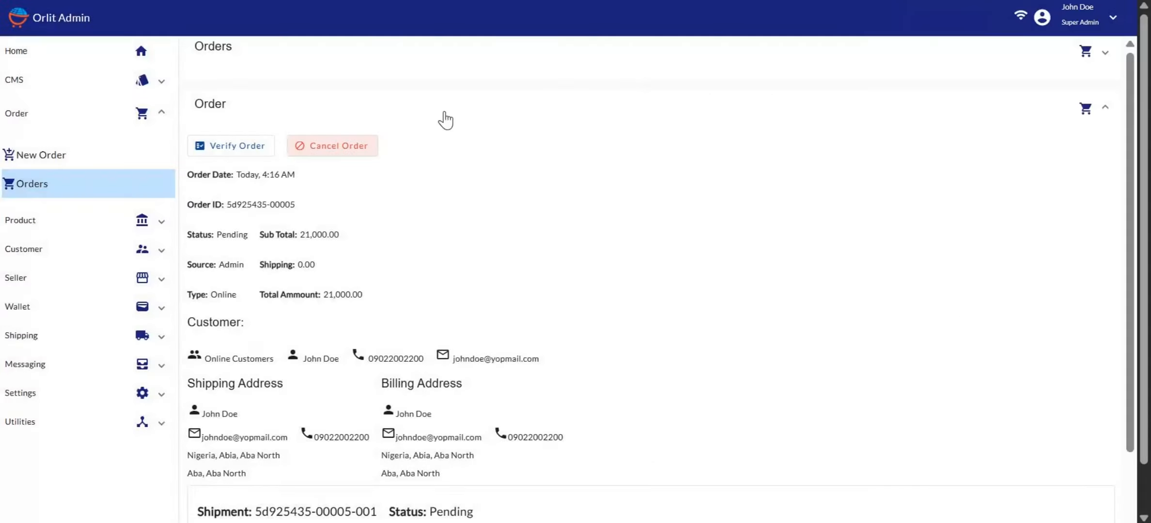
# Step: Verify the order and confirm the verification
pyautogui.click(226, 148)
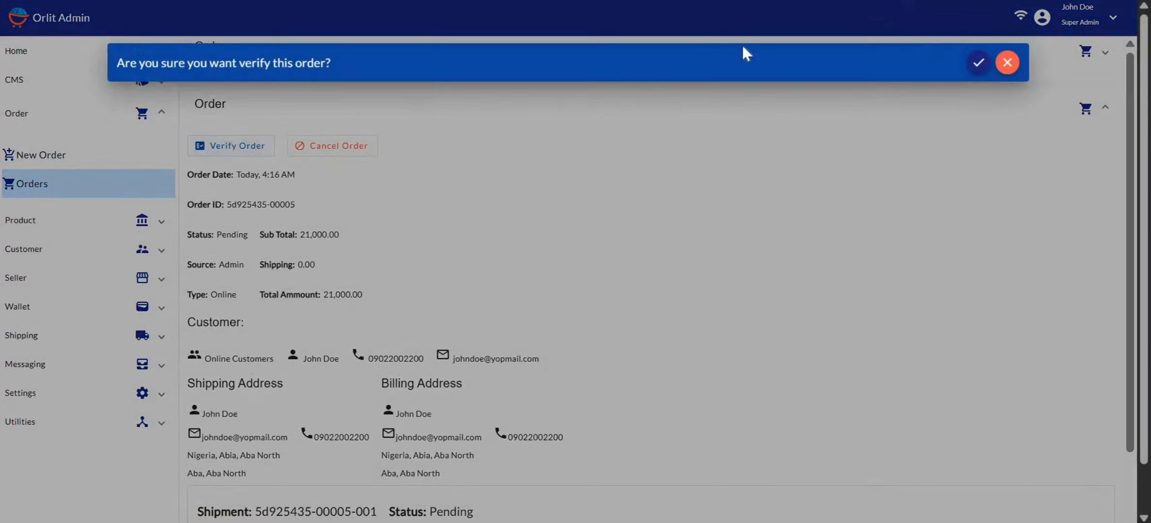
pyautogui.click(979, 64)
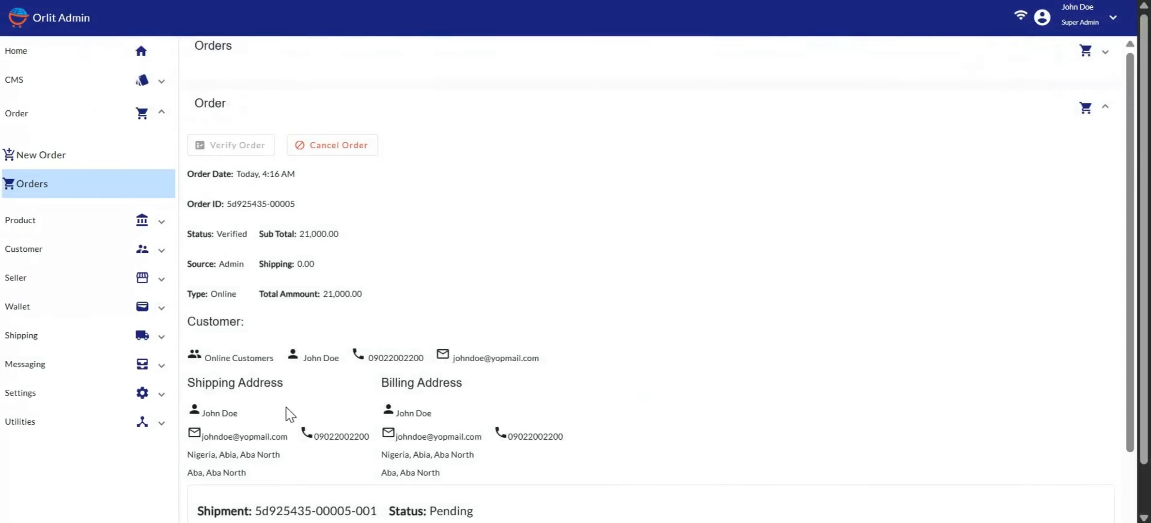
# Step: Select both items in the order's shipment, XYZ Air Runner and Faith book, for allocation
pyautogui.scroll(-3, 290, 414)
pyautogui.scroll(-1, 397, 433)
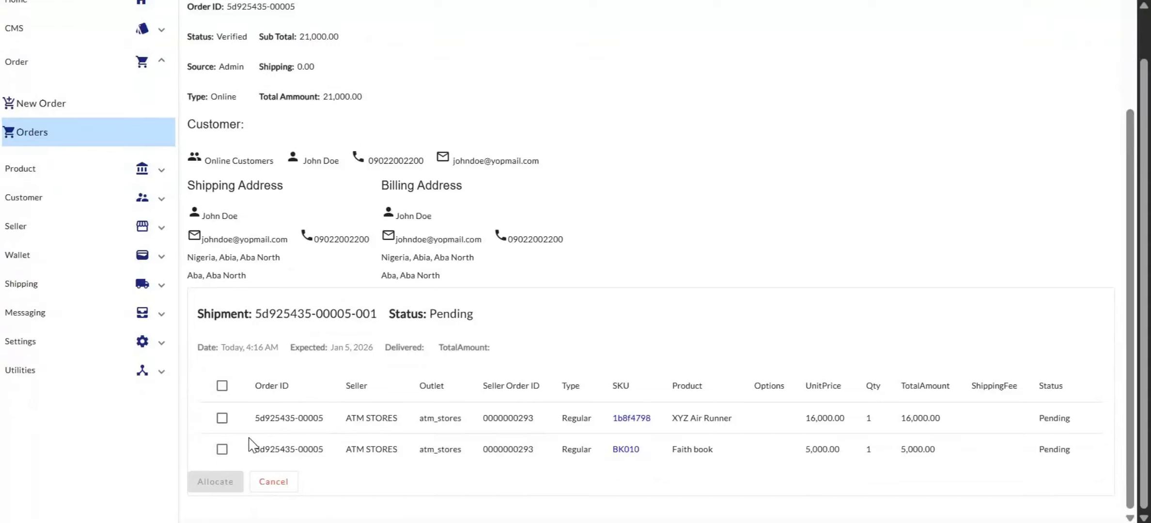
pyautogui.click(221, 386)
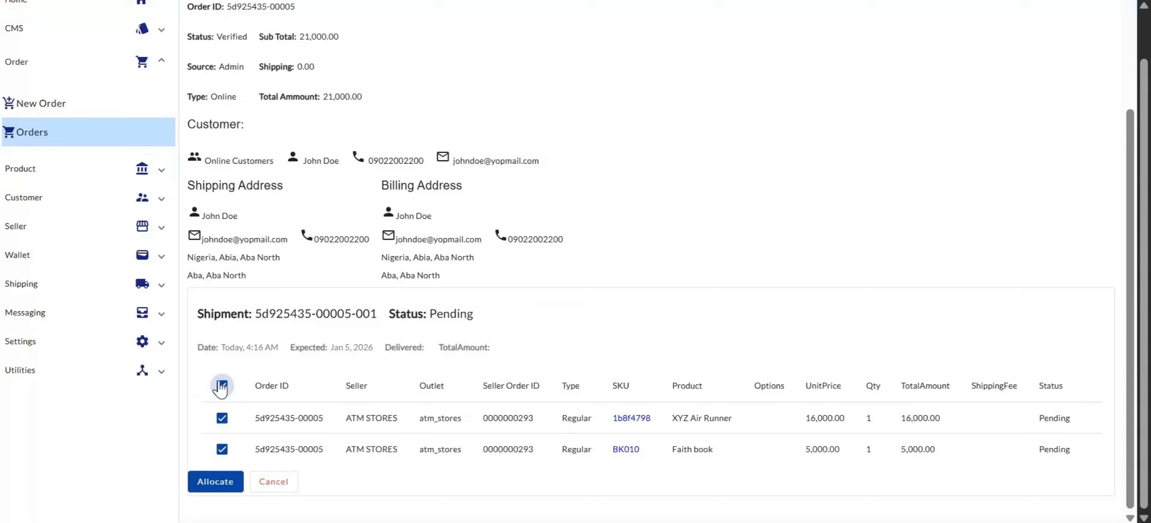
pyautogui.click(220, 387)
pyautogui.click(223, 421)
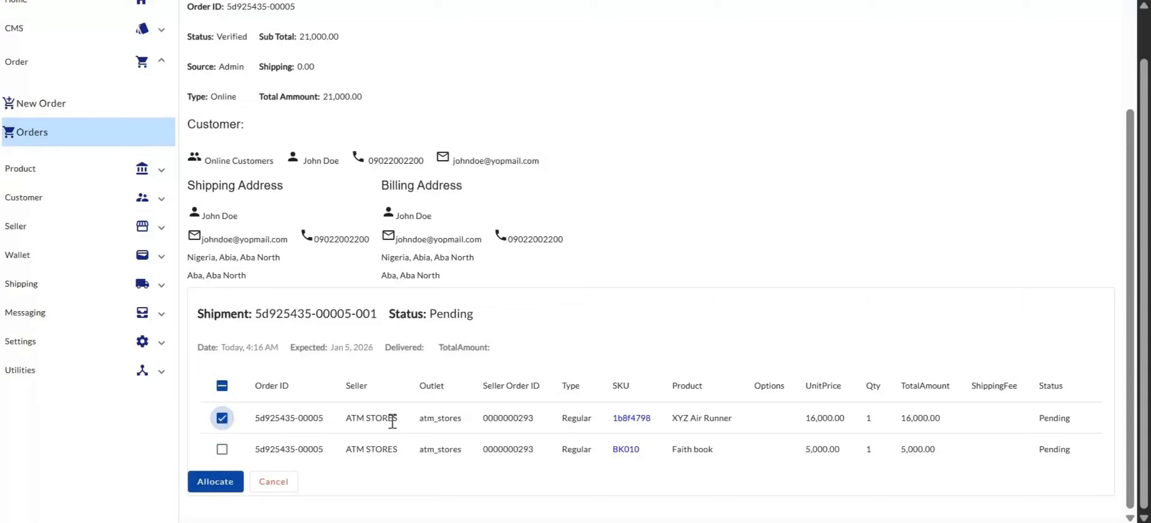
pyautogui.click(221, 451)
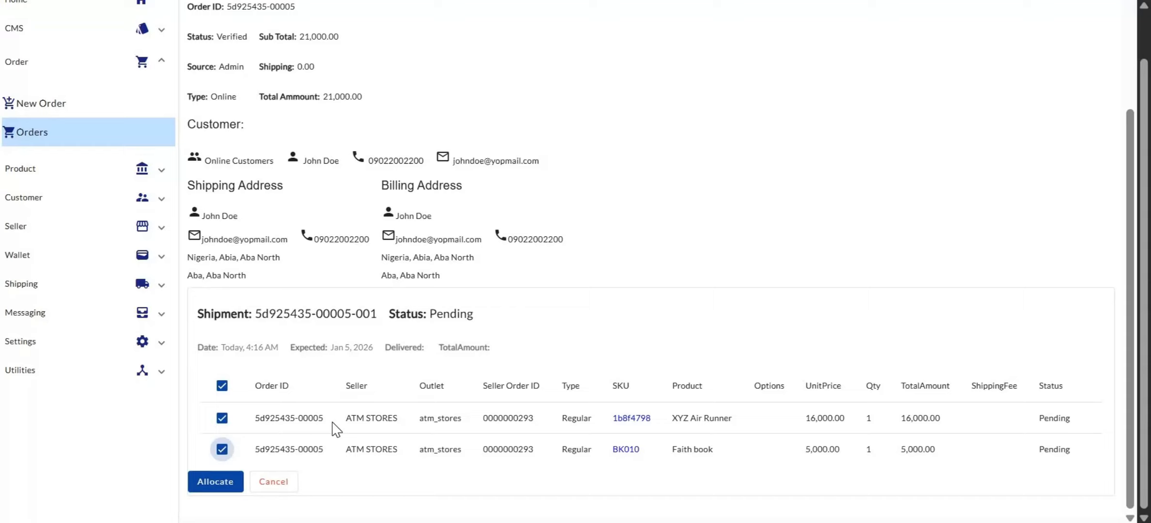
pyautogui.click(222, 451)
pyautogui.click(222, 450)
# Step: Allocate the selected items, browsing existing shipments before choosing to create a new shipment
pyautogui.click(219, 482)
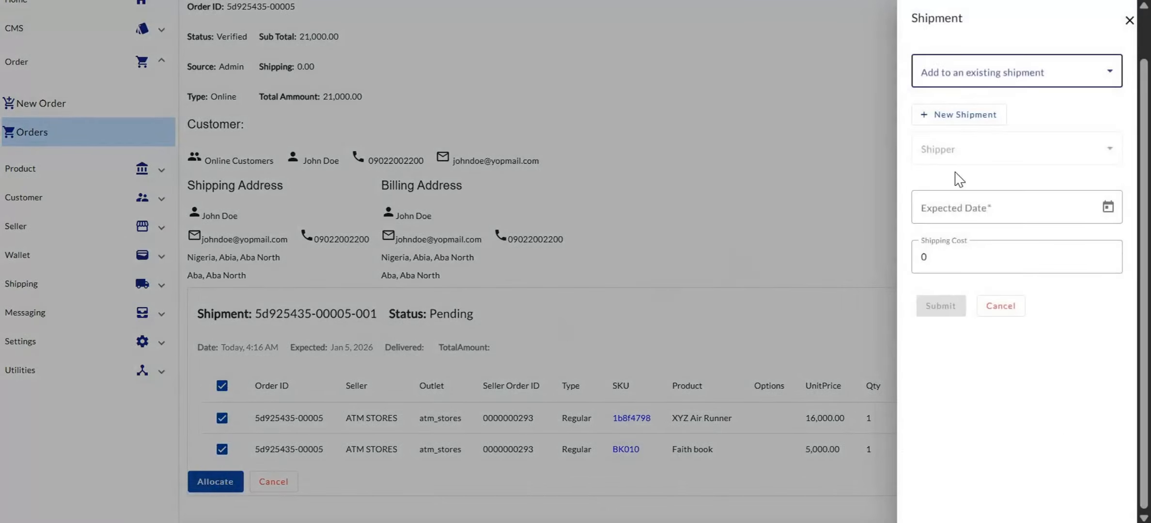
pyautogui.click(982, 78)
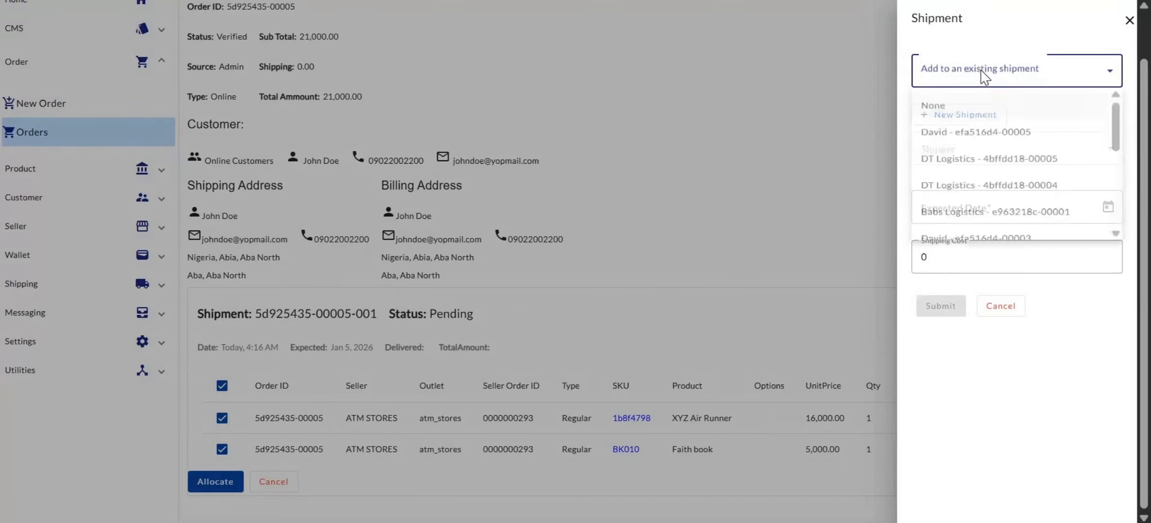
pyautogui.scroll(-3, 982, 167)
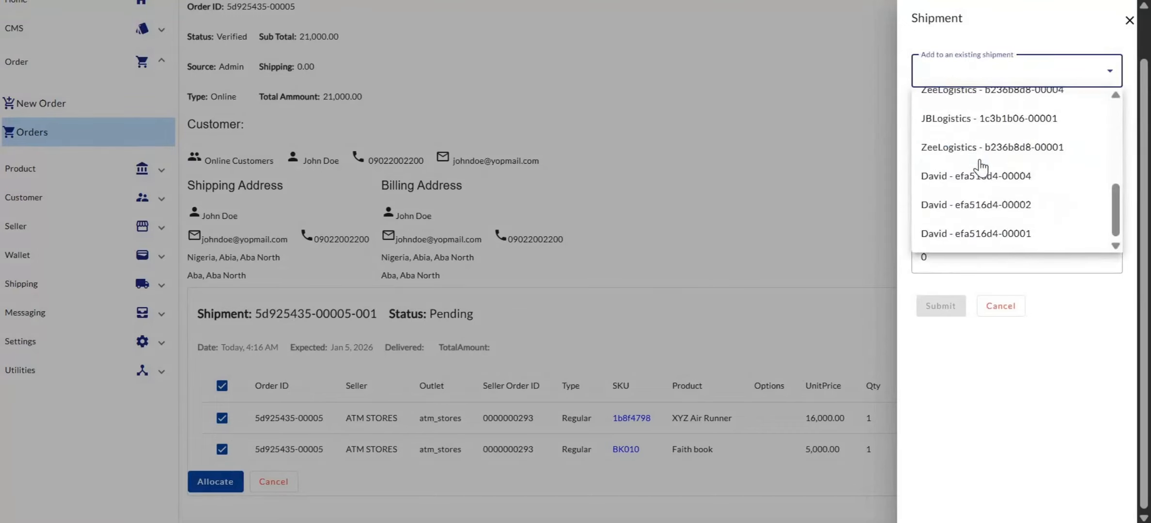
pyautogui.scroll(3, 982, 168)
pyautogui.click(969, 79)
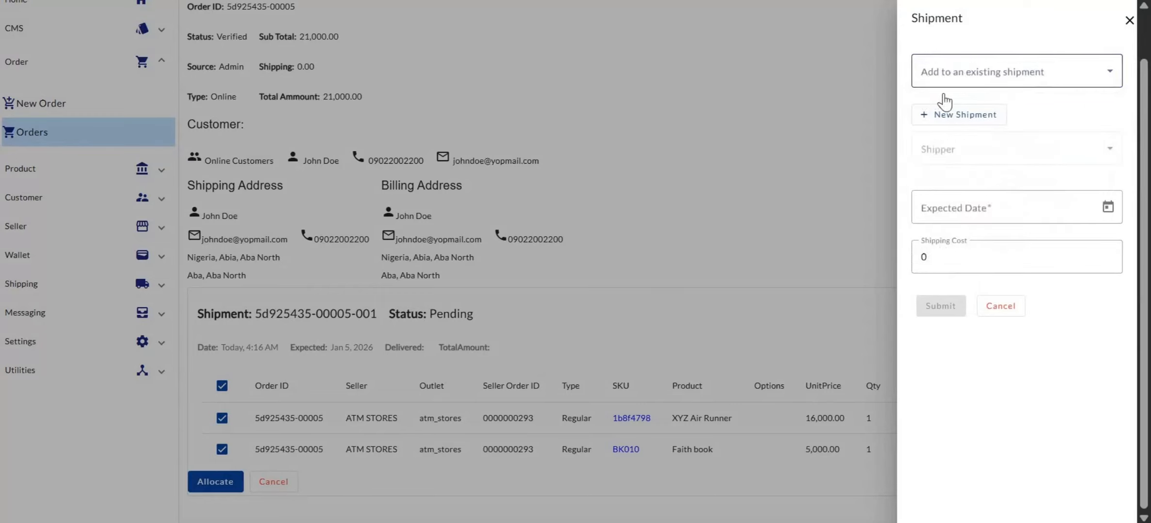
pyautogui.click(962, 123)
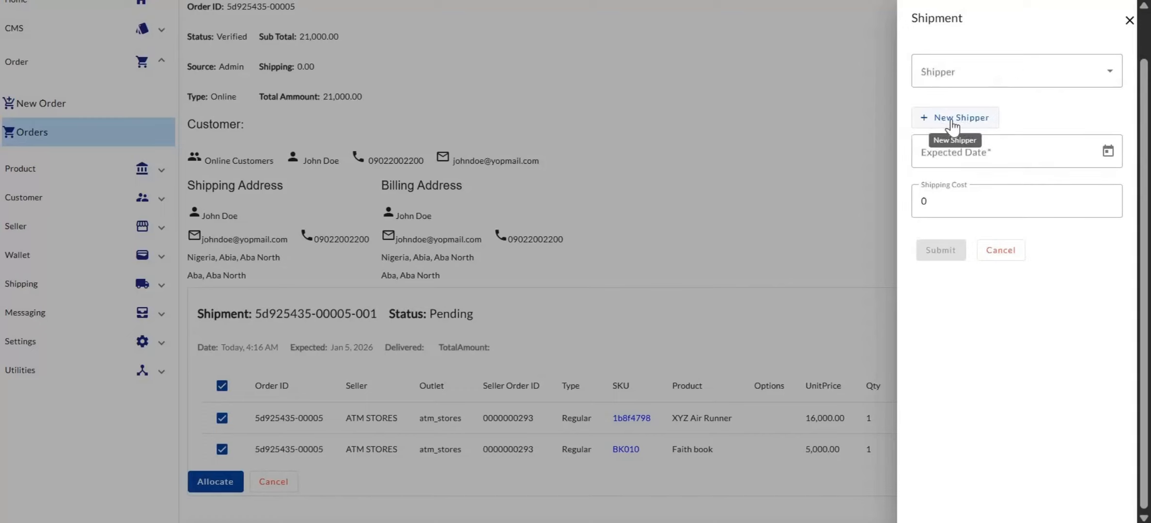
# Step: Browse the available shippers, then choose to add a new shipper instead
pyautogui.click(949, 76)
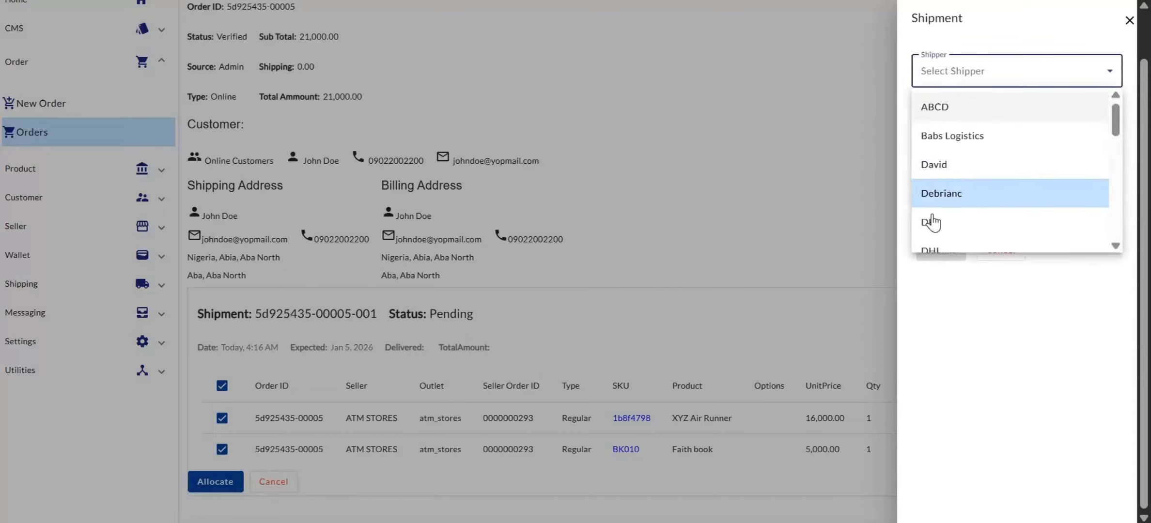
pyautogui.scroll(-8, 932, 223)
pyautogui.scroll(5, 930, 215)
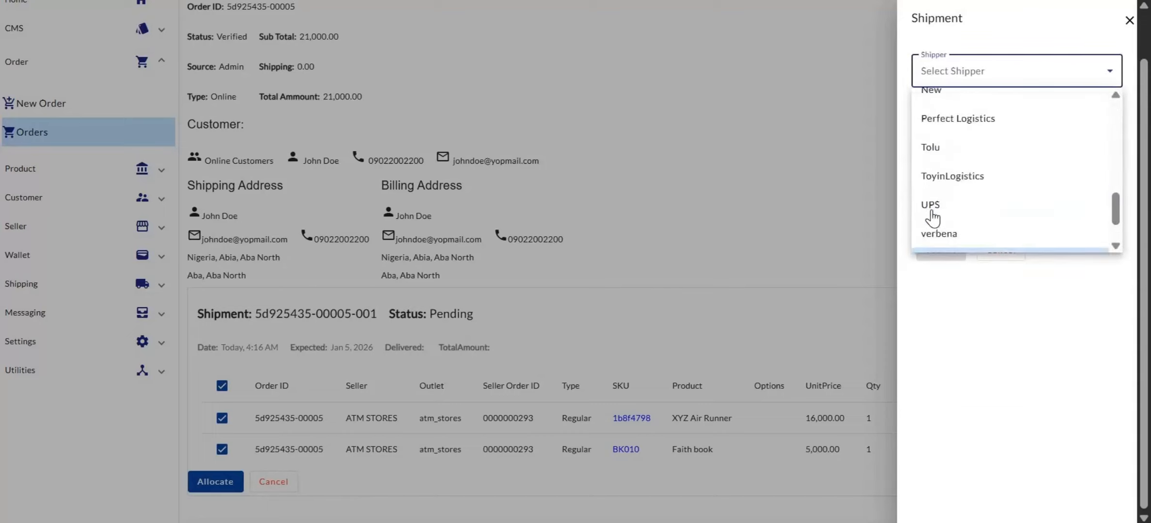
pyautogui.click(935, 81)
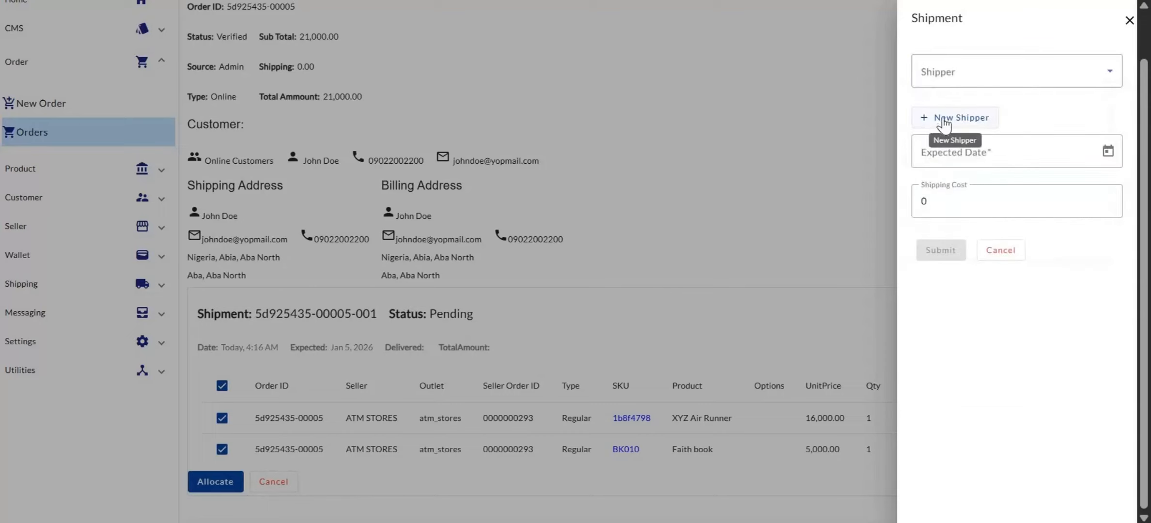
pyautogui.click(944, 121)
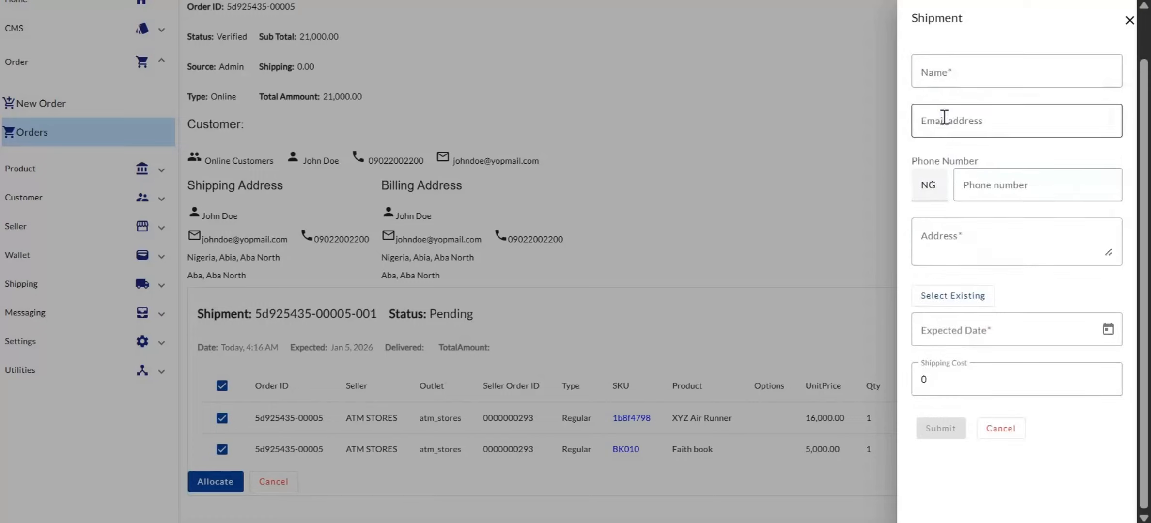
# Step: Enter New Name as the new shipper's name and fill in the shipper's e-mail address
pyautogui.click(938, 69)
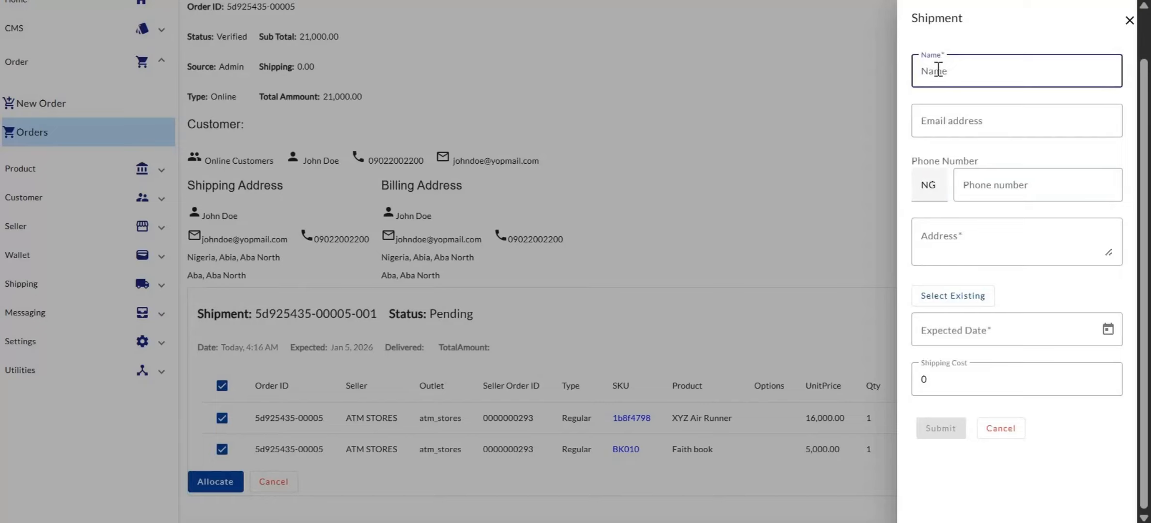
pyautogui.write('New Name')
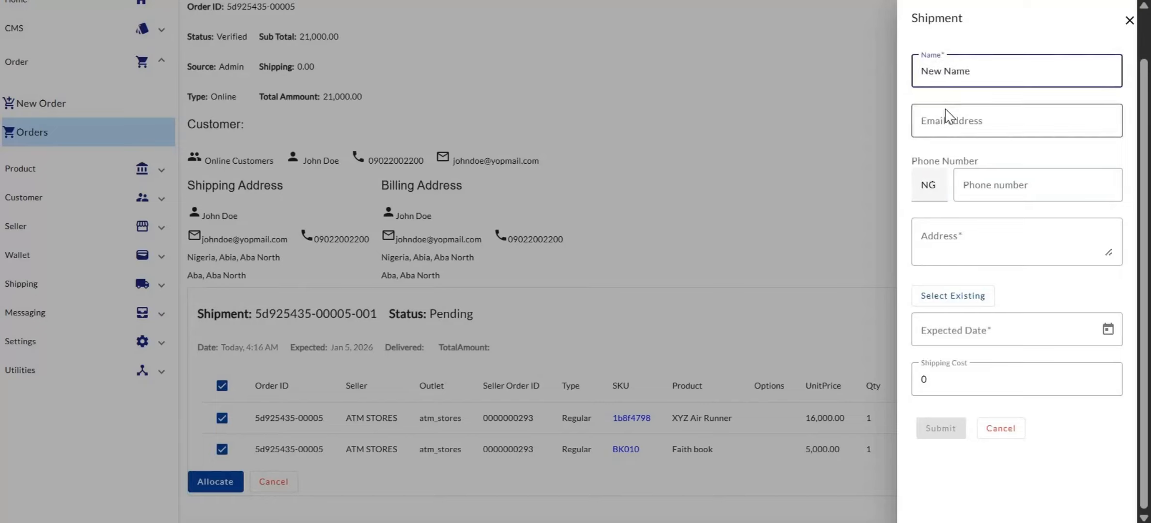
pyautogui.click(946, 118)
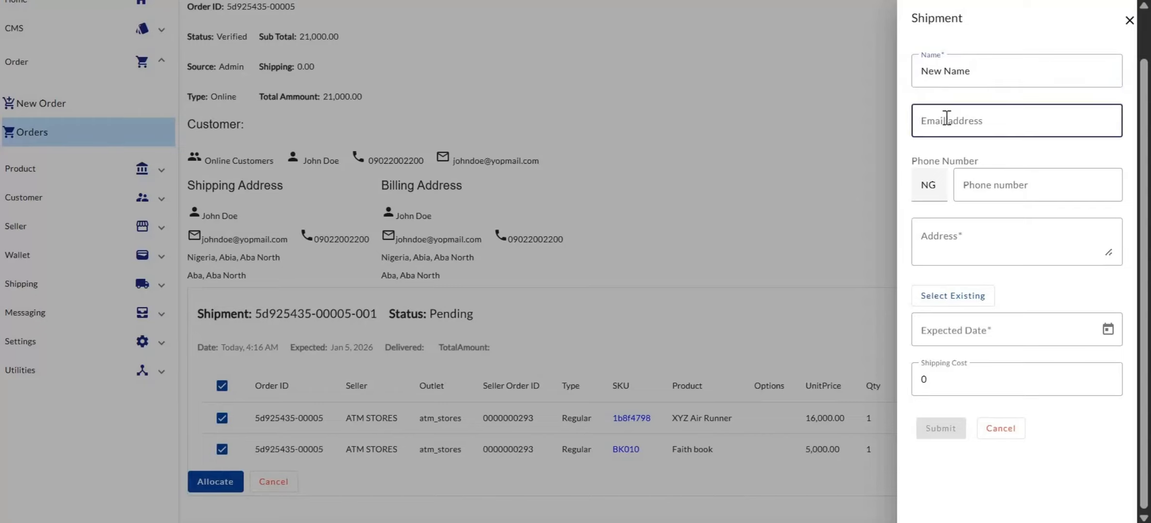
# Step: Fill in the shipper's phone number and enter address as the shipper's address
pyautogui.click(973, 185)
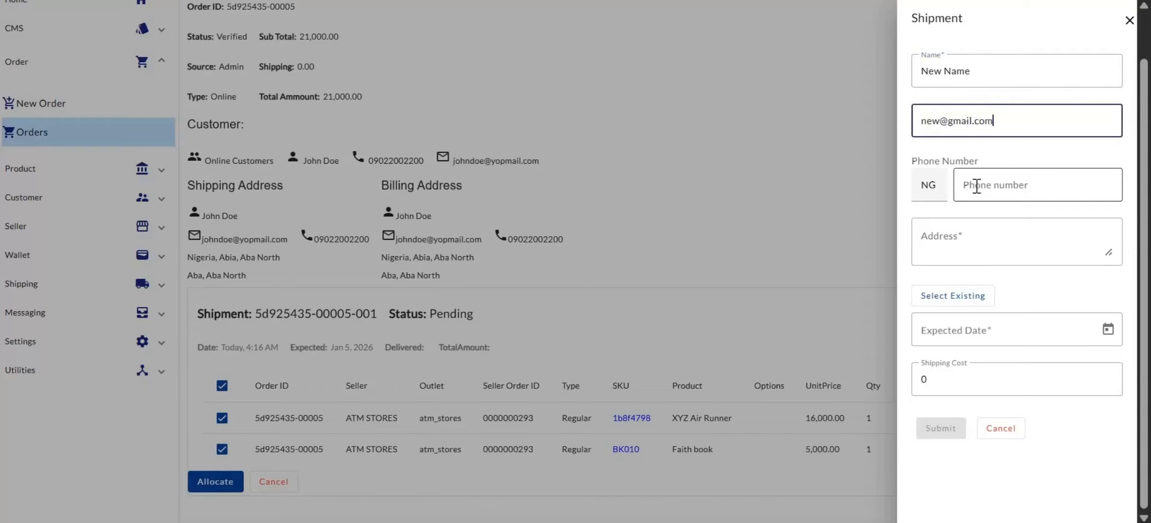
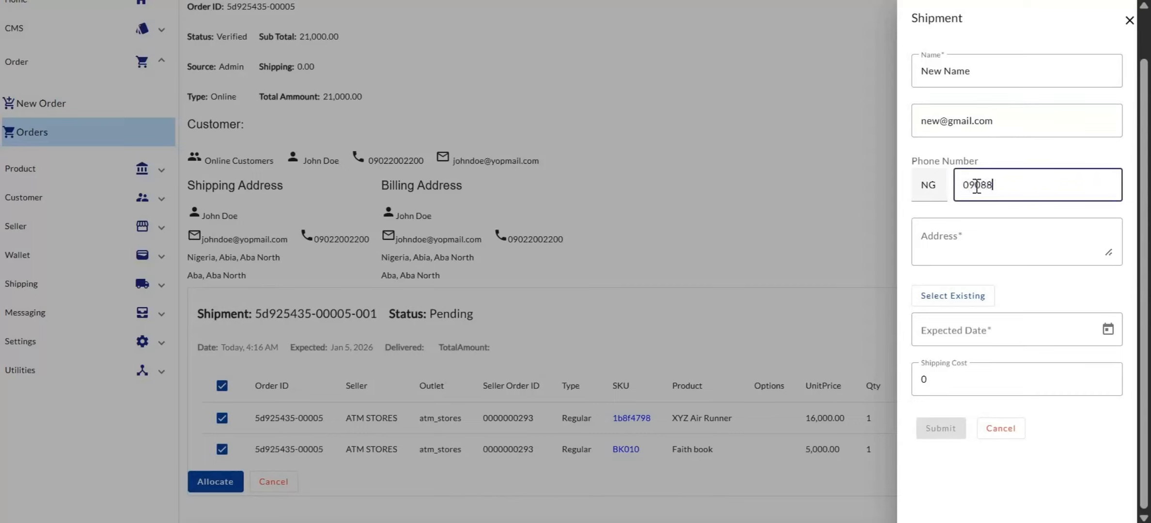
pyautogui.click(974, 239)
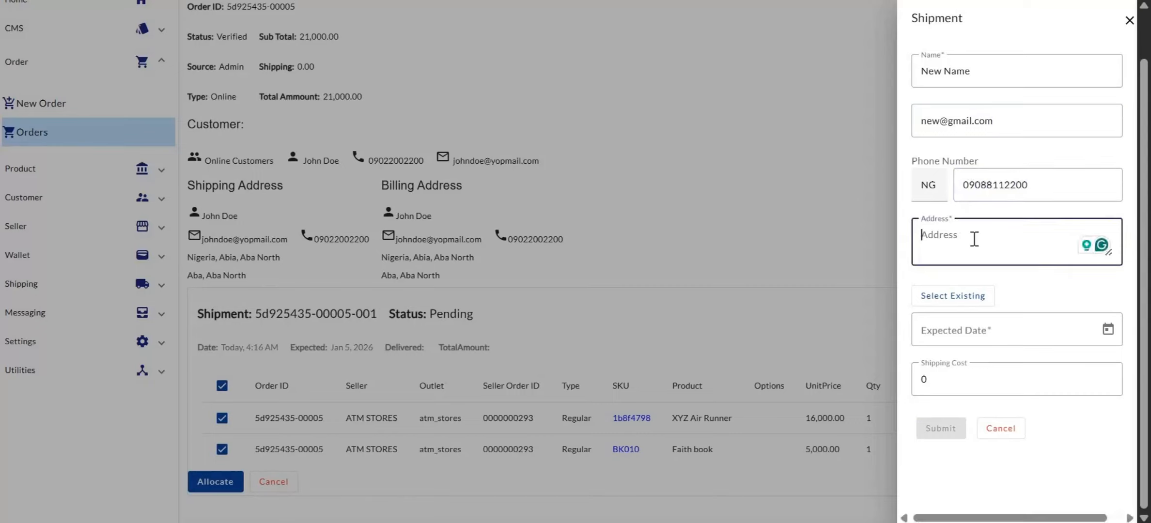
pyautogui.write('addre')
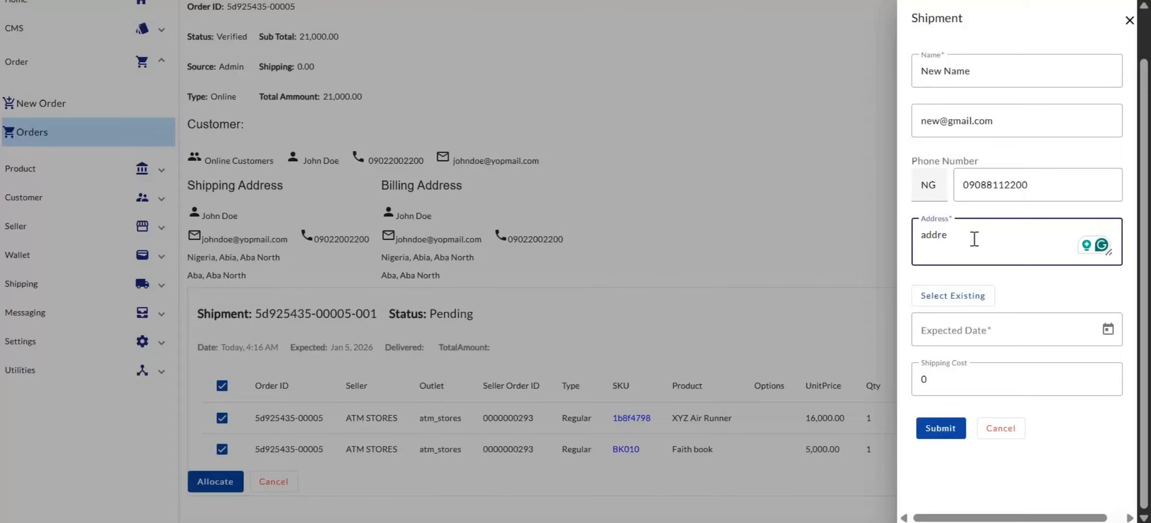
pyautogui.write('ess')
pyautogui.press('BackSpace')
pyautogui.press('BackSpace')
pyautogui.press('BackSpace')
pyautogui.press('BackSpace')
pyautogui.write('ess')
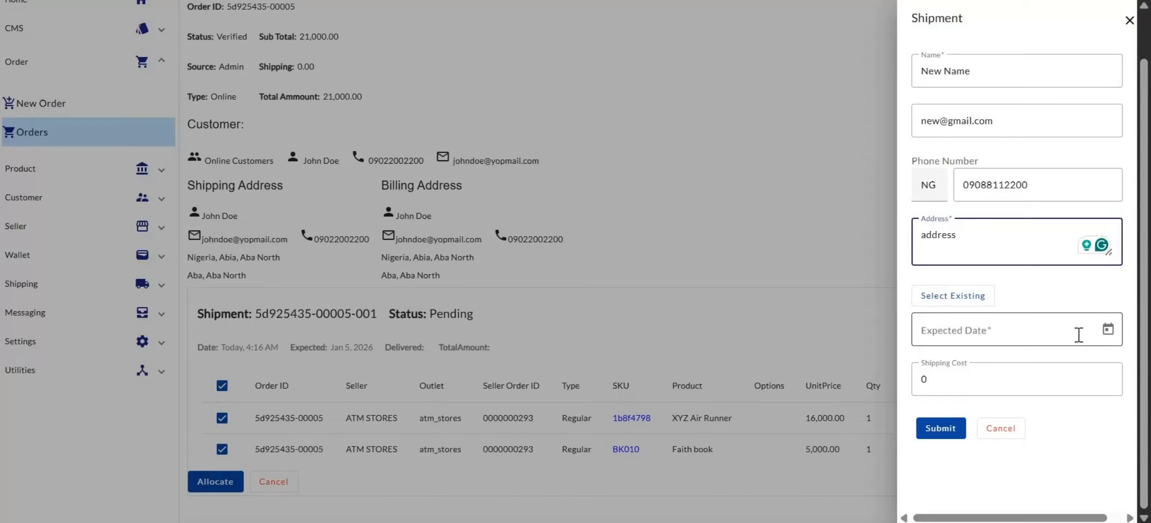
# Step: Set the shipment's expected date to 1/6/2026
pyautogui.click(1108, 329)
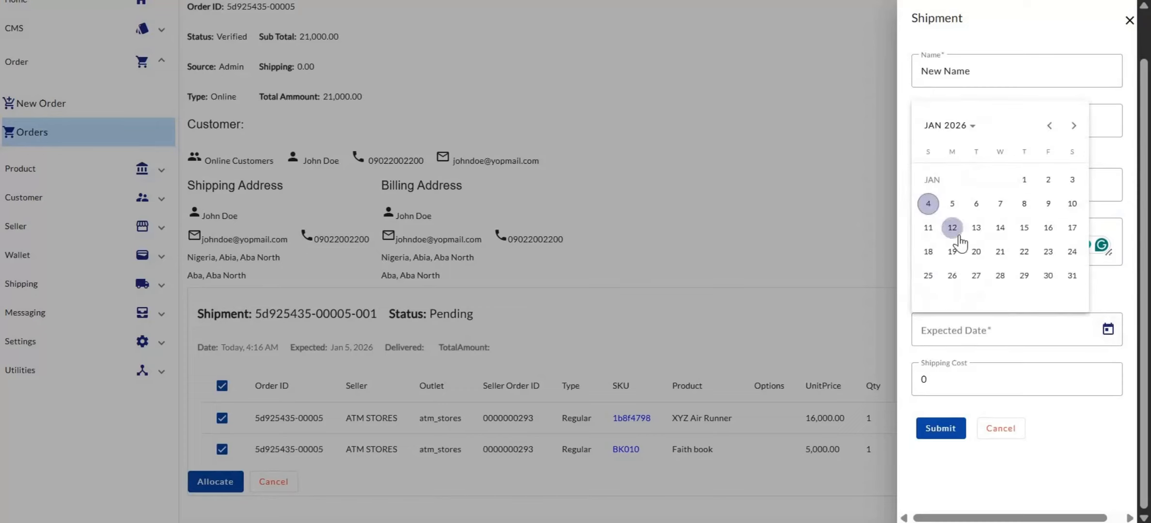
pyautogui.click(976, 203)
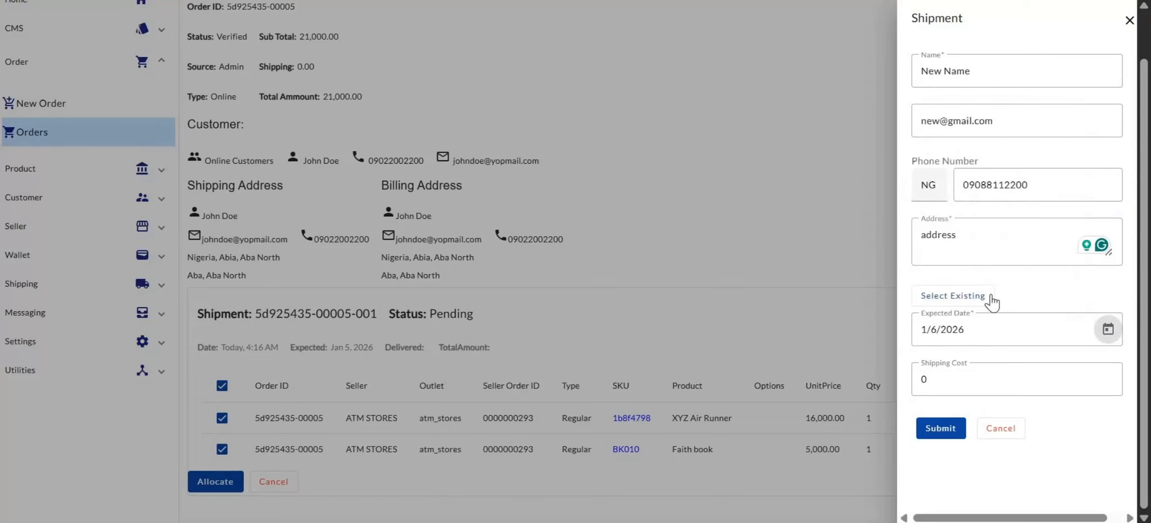
pyautogui.click(1109, 330)
# Step: Set the shipping cost to 700 and submit the new shipment
pyautogui.click(936, 376)
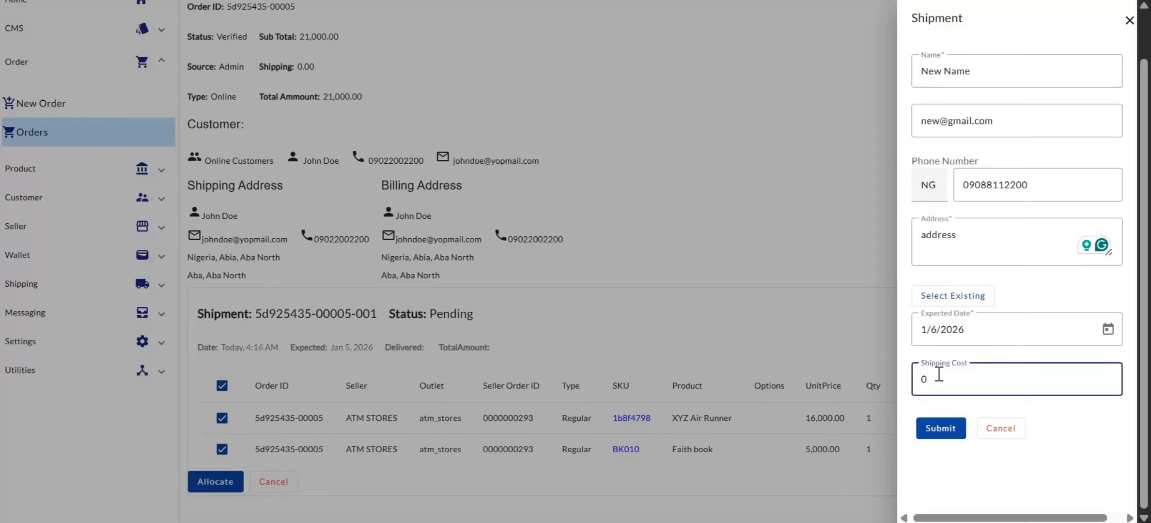
pyautogui.doubleClick(938, 374)
pyautogui.write('700')
pyautogui.click(942, 435)
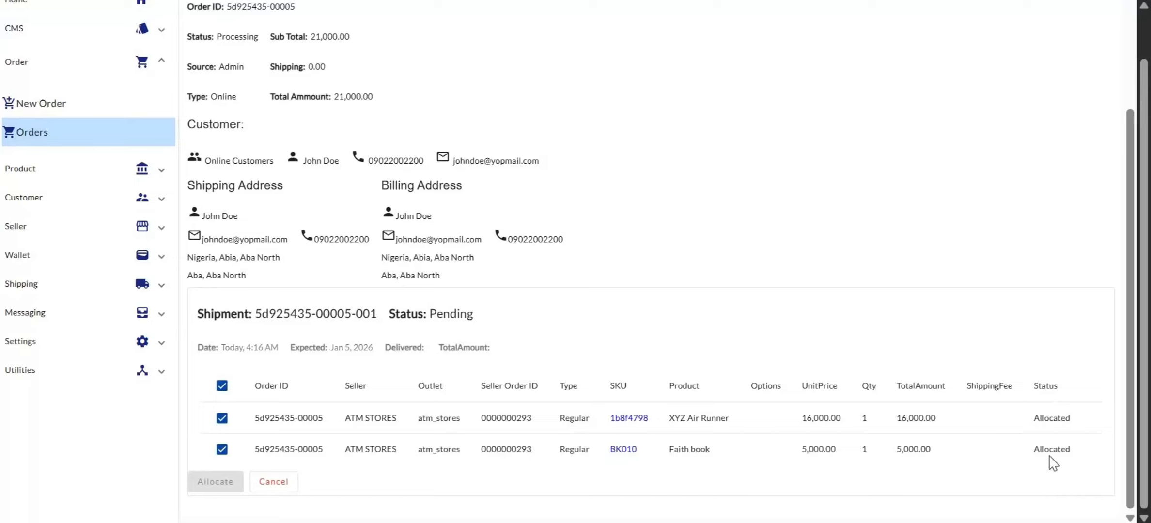
# Step: Open the Shipments list under Shipping
pyautogui.click(21, 67)
pyautogui.click(22, 202)
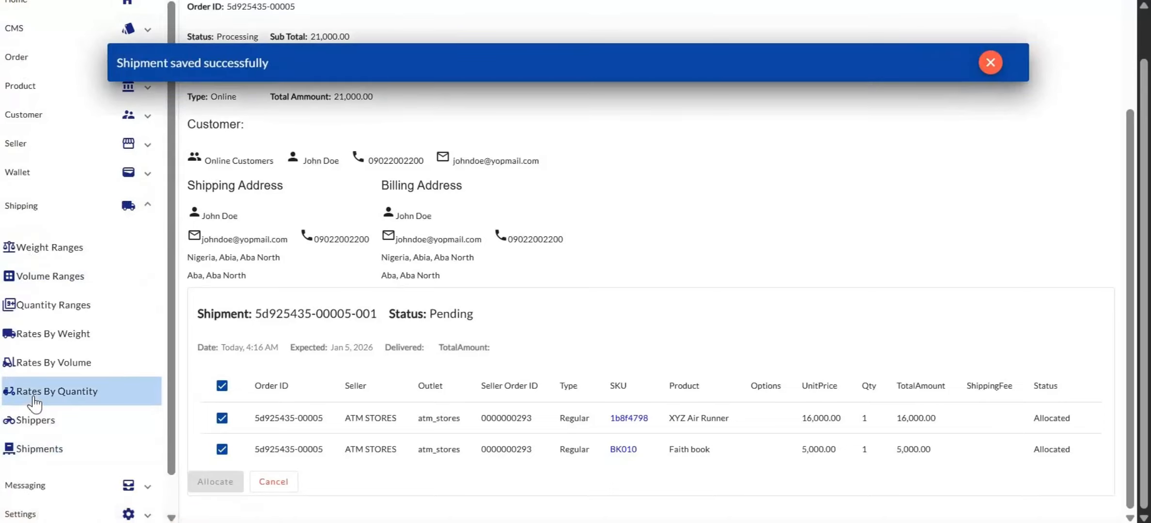
pyautogui.click(39, 451)
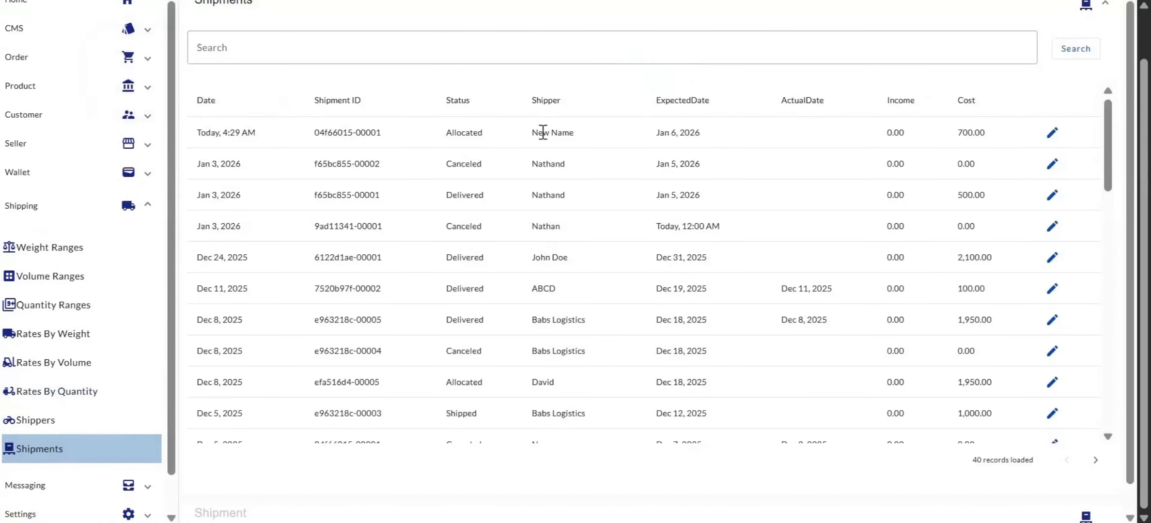
# Step: Open a shipment's details from the Shipments list
pyautogui.scroll(1, 543, 132)
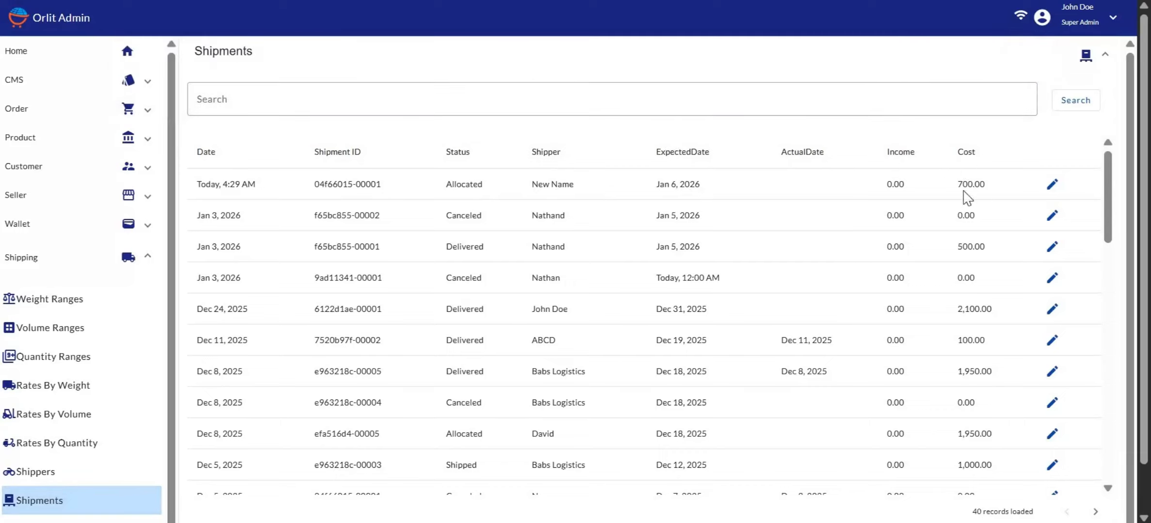
pyautogui.click(1053, 185)
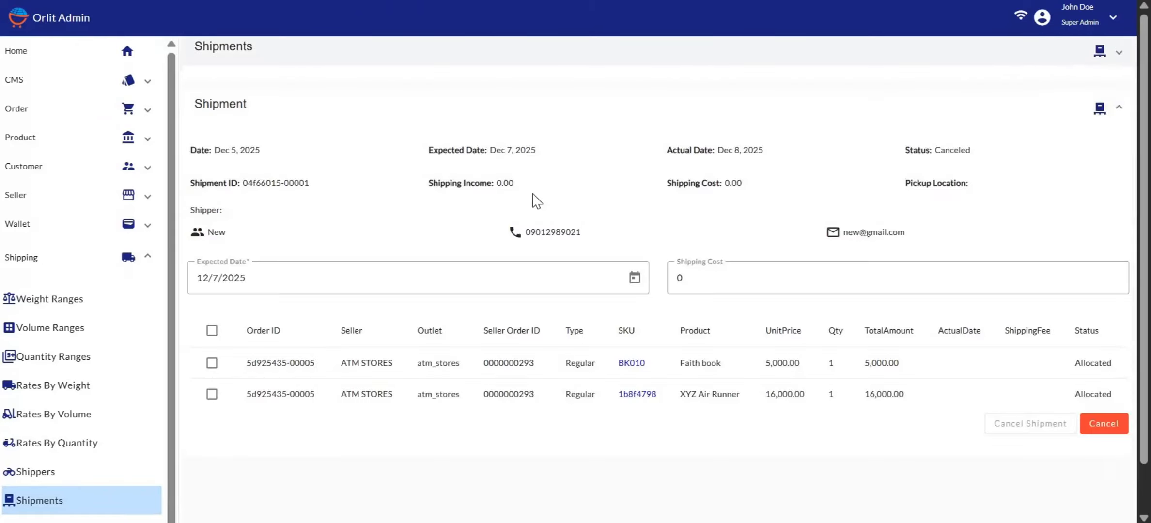
pyautogui.scroll(-1, 536, 200)
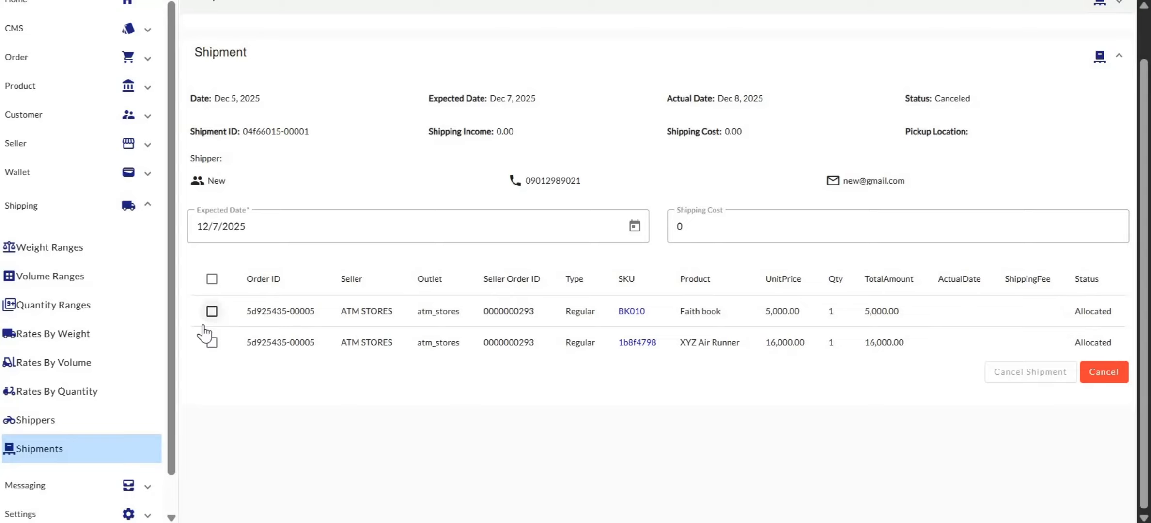
# Step: Select all items of shipment 607b224d-00001 and ship them
pyautogui.click(212, 279)
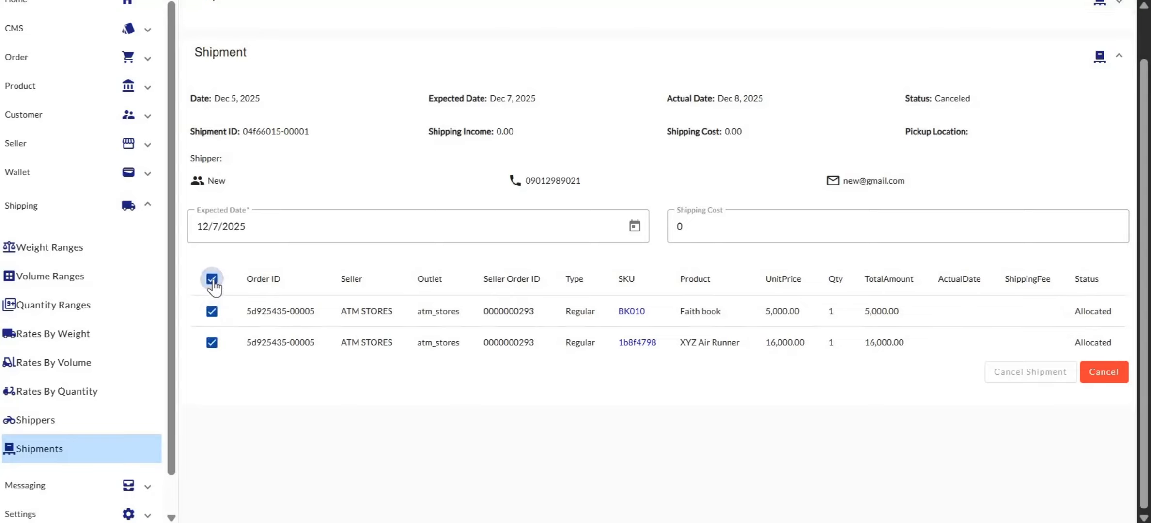
pyautogui.click(211, 279)
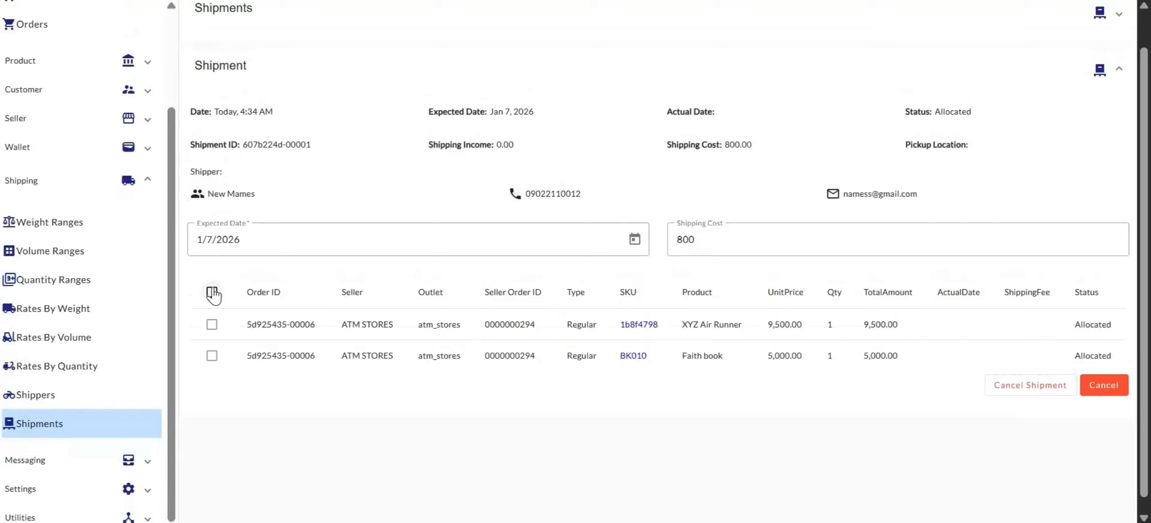
pyautogui.click(212, 292)
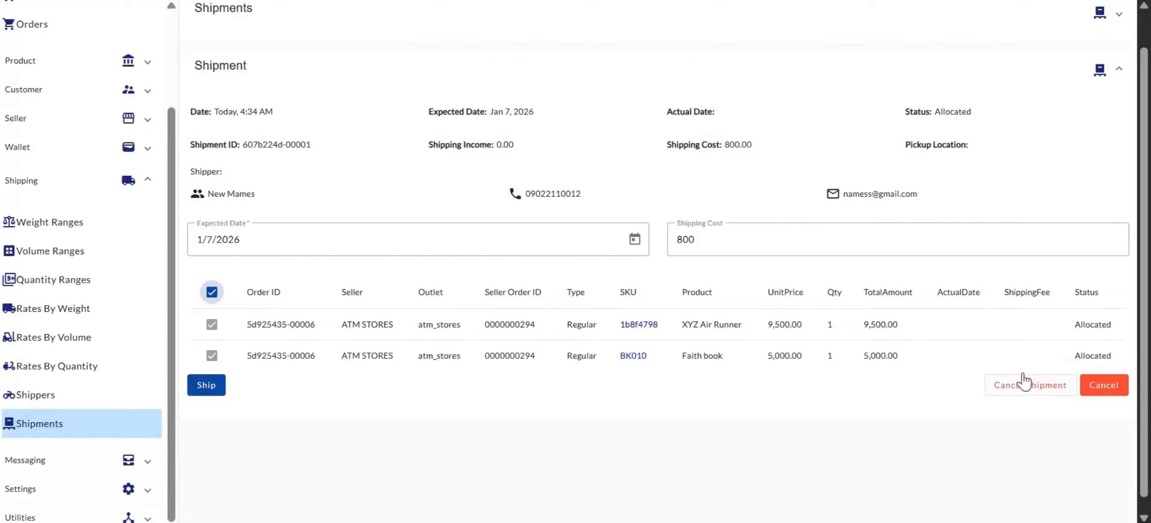
pyautogui.click(206, 386)
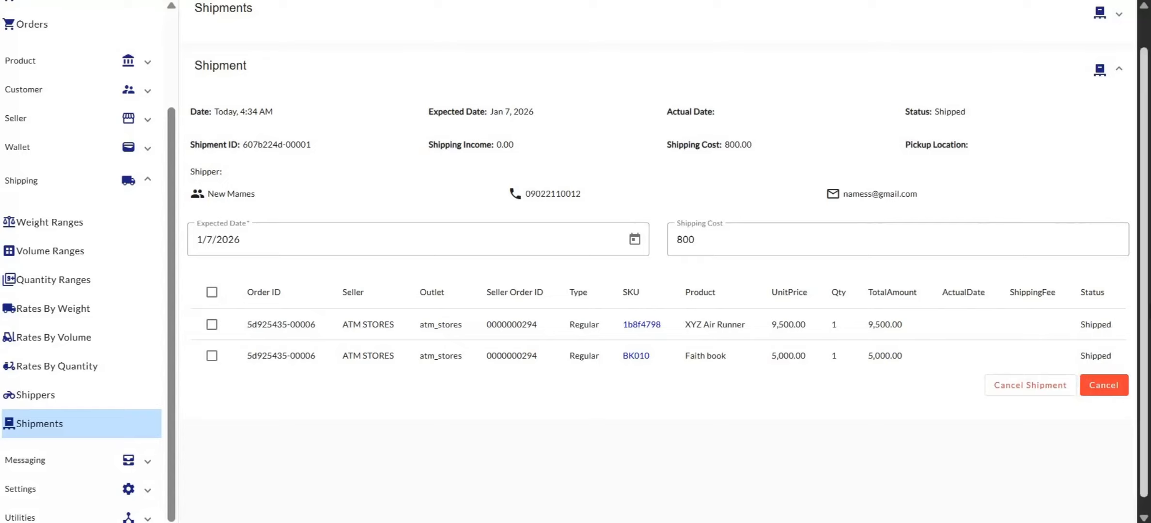
# Step: Select both shipped items of the shipment and mark them as delivered
pyautogui.click(212, 292)
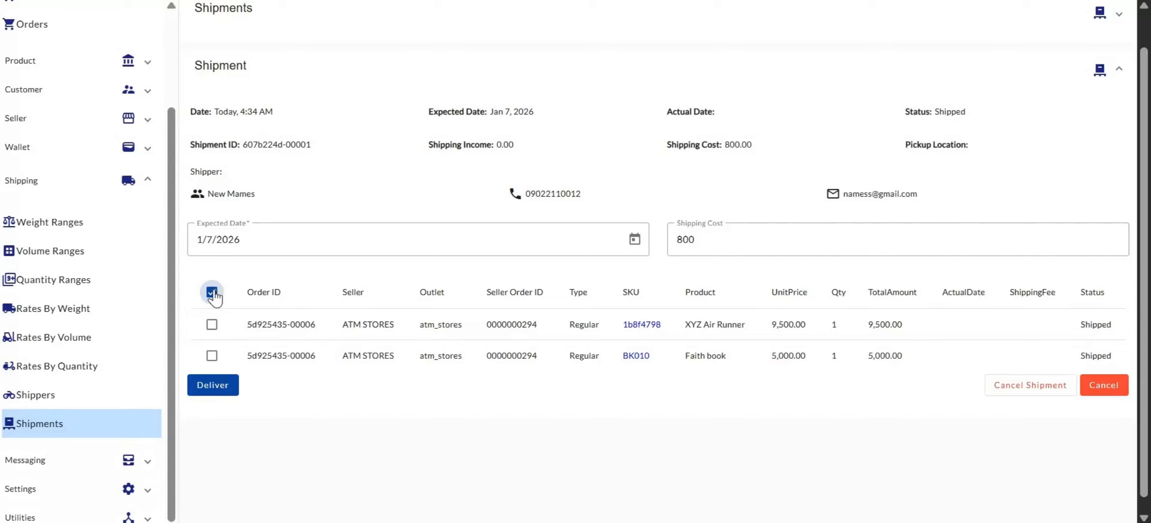
pyautogui.click(211, 324)
pyautogui.click(211, 356)
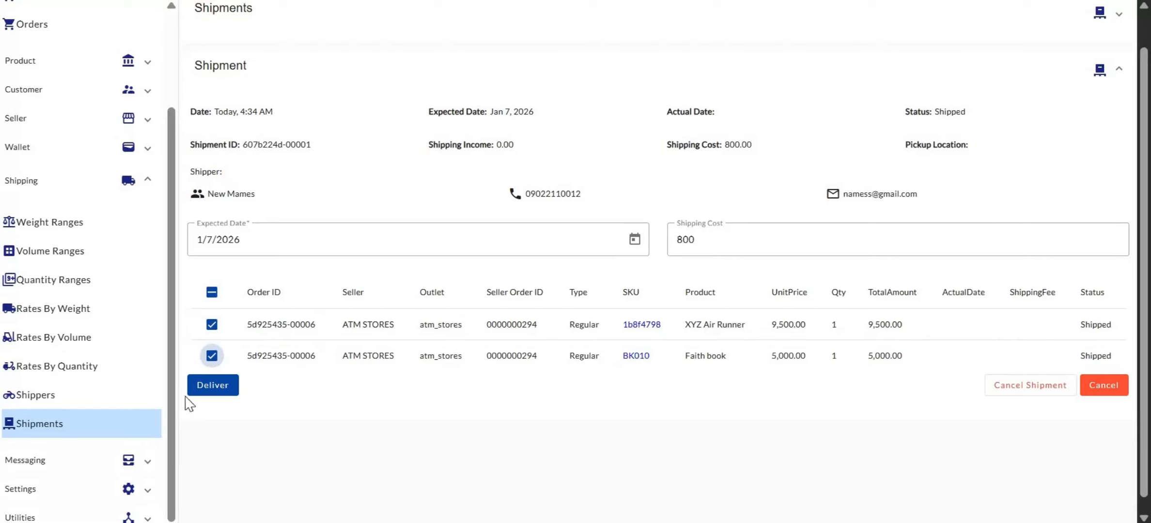
pyautogui.click(214, 386)
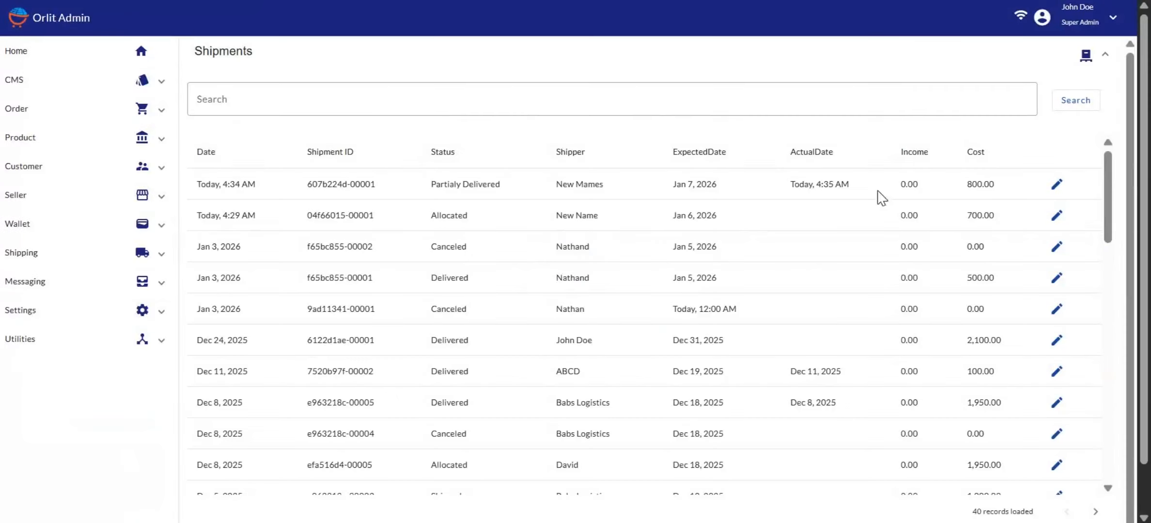
# Step: Review the delivered shipment's details, then return to and scroll through the Shipments list
pyautogui.click(1057, 184)
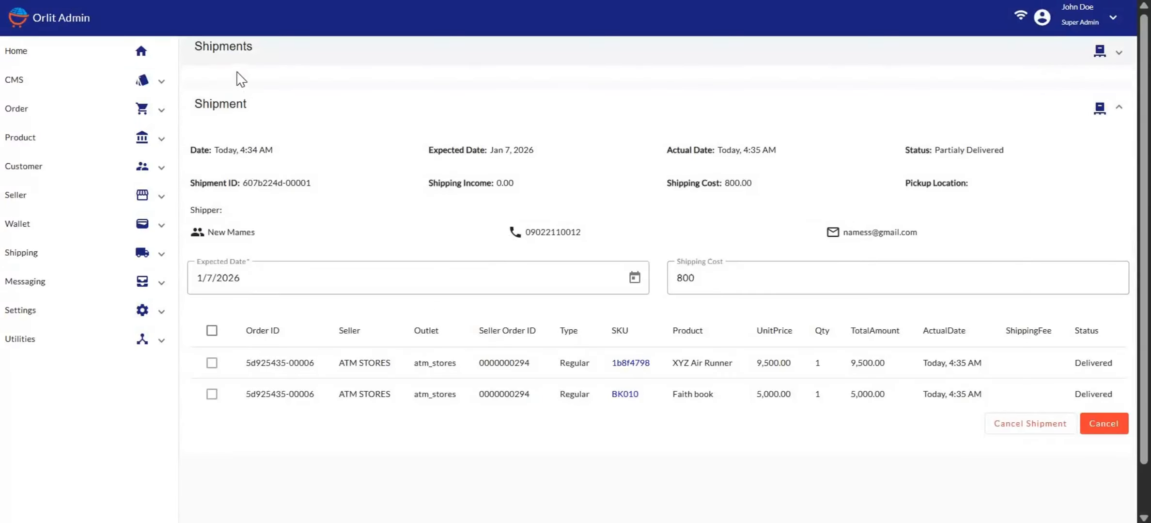
pyautogui.click(244, 56)
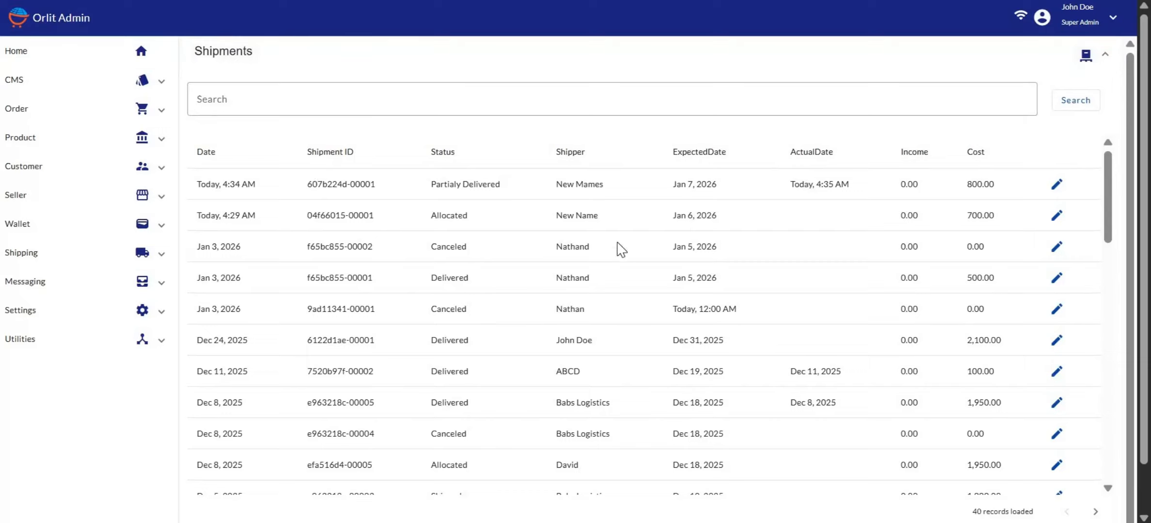
pyautogui.scroll(-3, 617, 249)
pyautogui.scroll(-2, 618, 249)
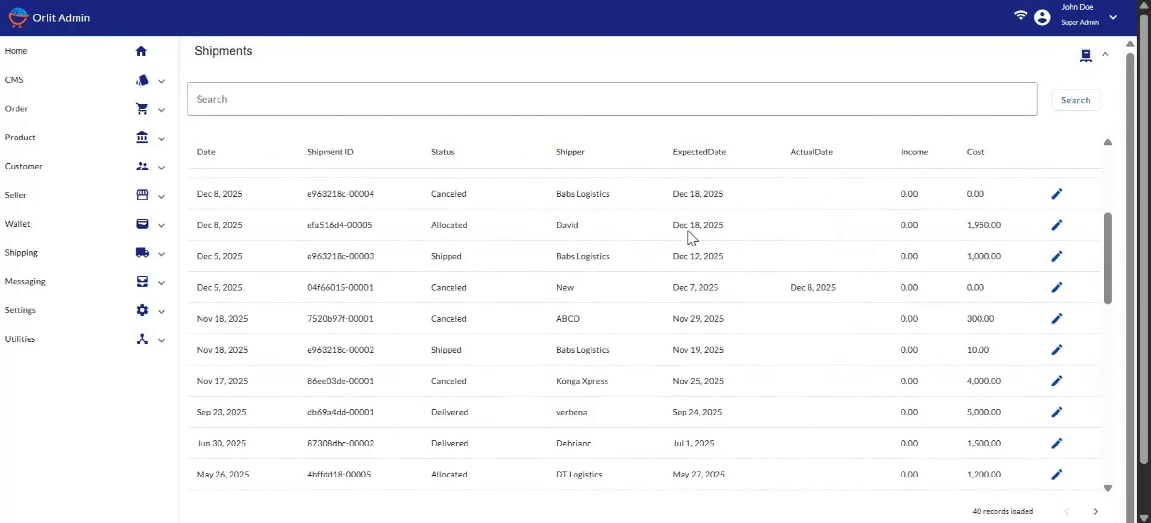
# Step: Open shipment efa516d4-00005, select its item and cancel the shipment, confirming the cancellation
pyautogui.click(1056, 226)
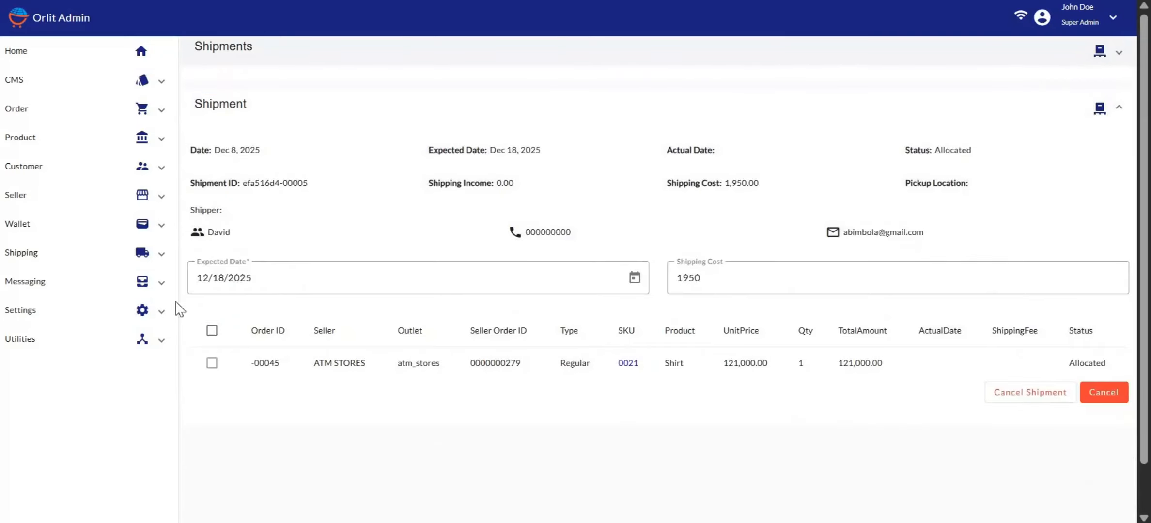
pyautogui.click(211, 331)
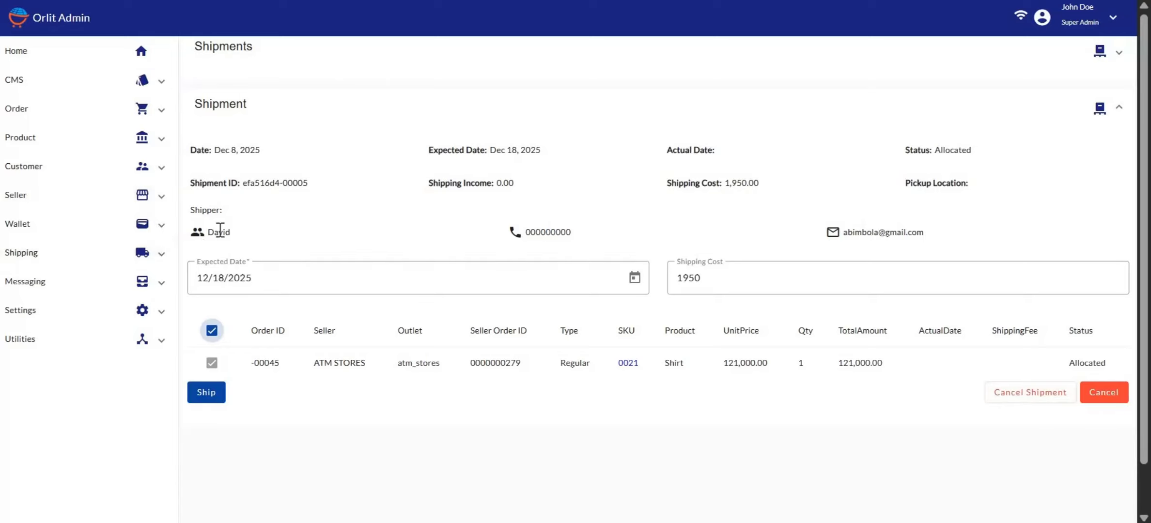
pyautogui.click(1006, 393)
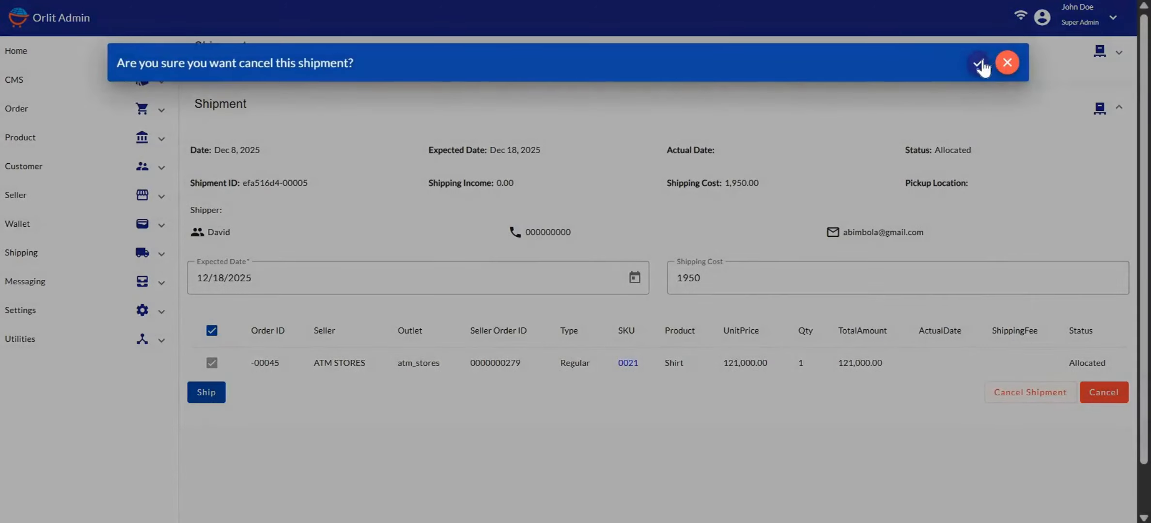
pyautogui.click(983, 63)
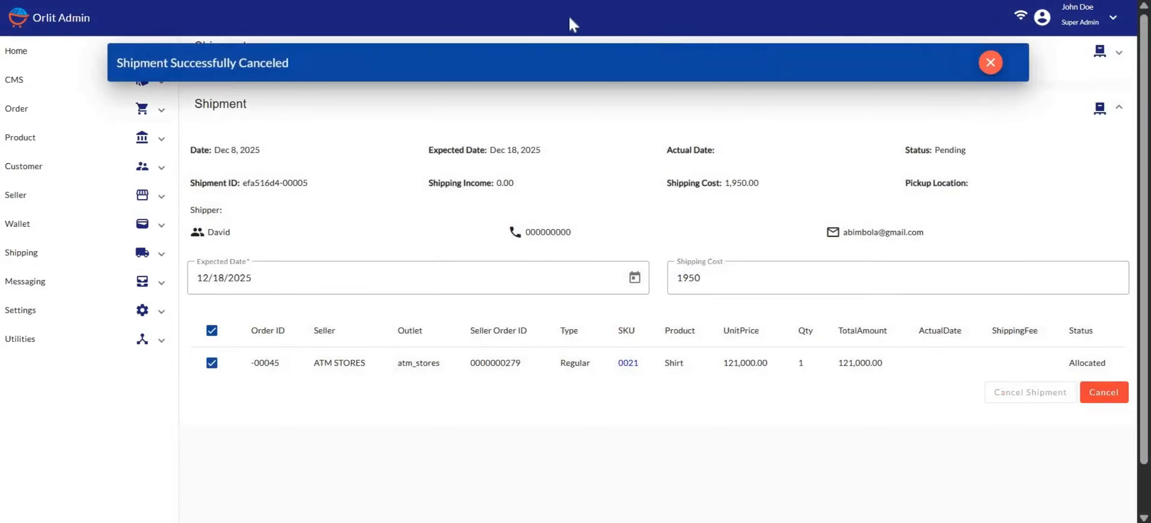
# Step: Reload the page and reopen shipment efa516d4-00005 to check its details
pyautogui.hotkey('ctrl', 'l')
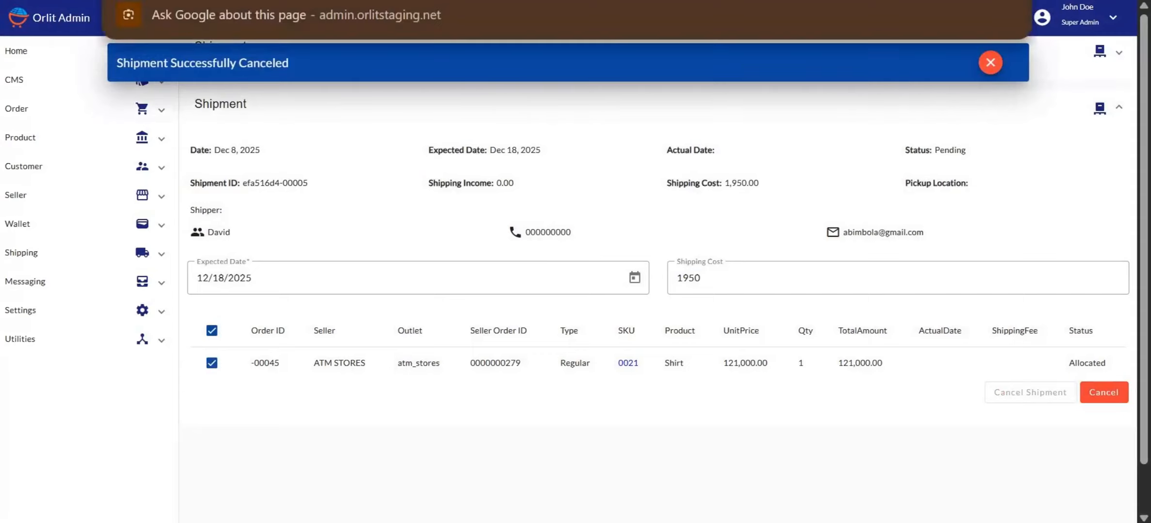
pyautogui.press('Return')
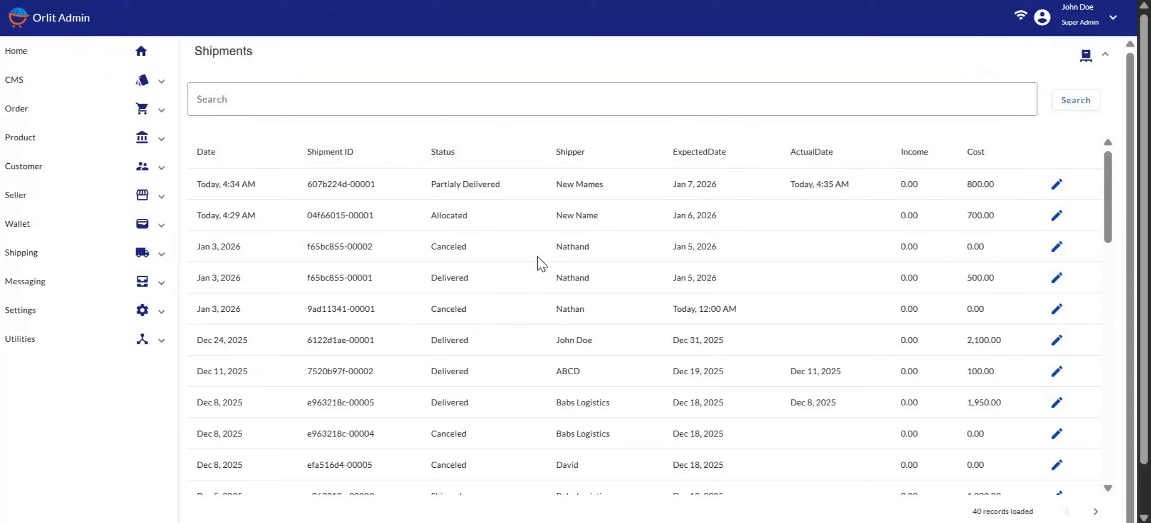
pyautogui.scroll(-2, 558, 249)
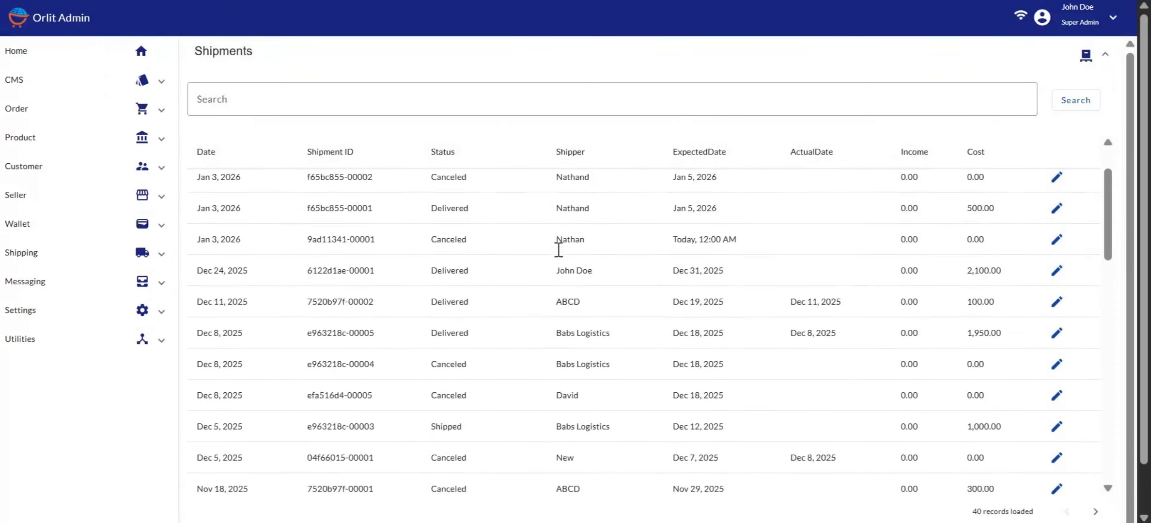
pyautogui.scroll(-1, 558, 250)
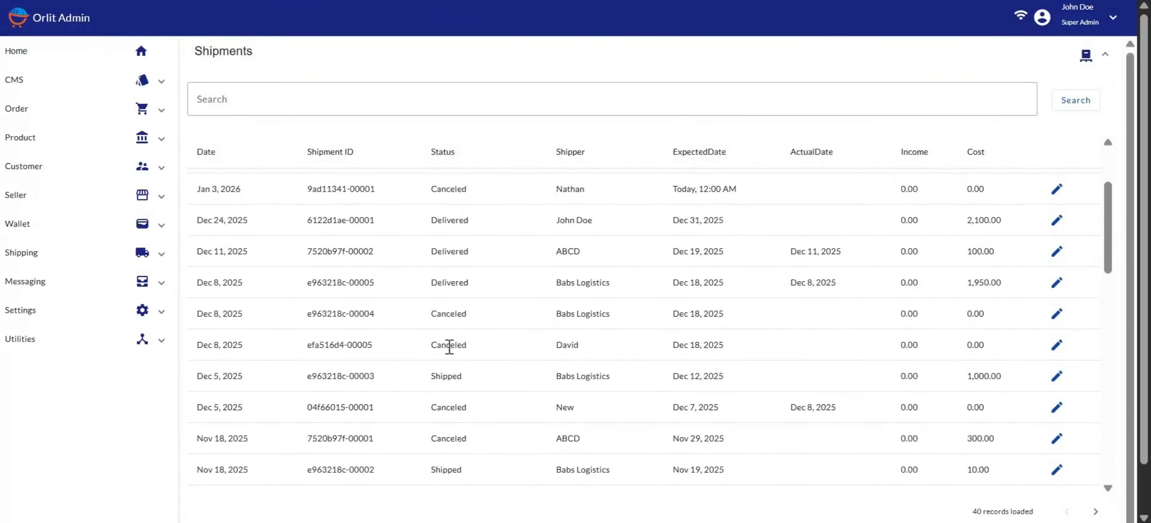
pyautogui.click(1058, 347)
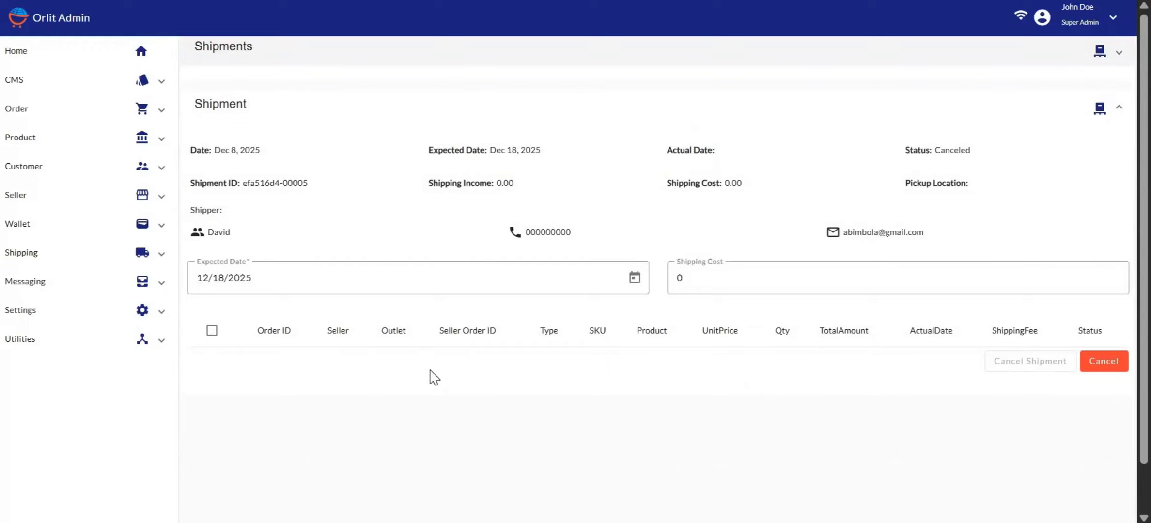
# Step: Open the Orders list under Order and place the cursor in its search field
pyautogui.click(33, 115)
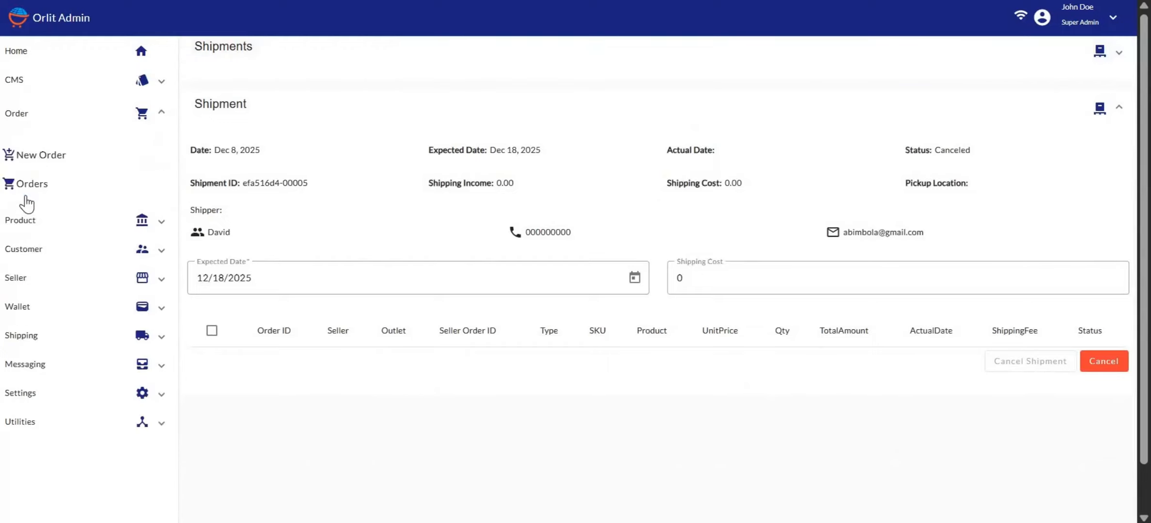
pyautogui.click(26, 194)
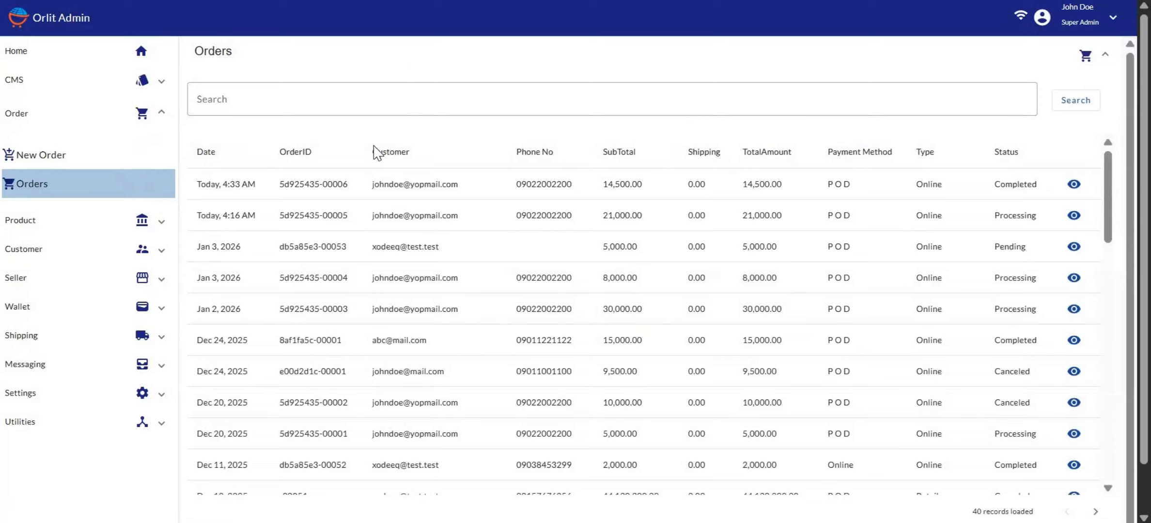
pyautogui.click(300, 105)
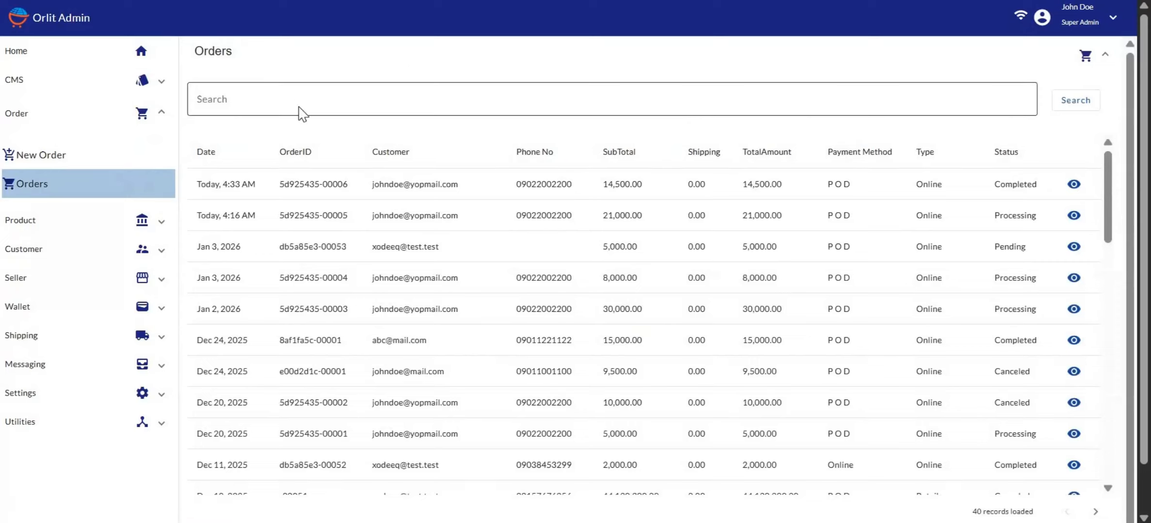